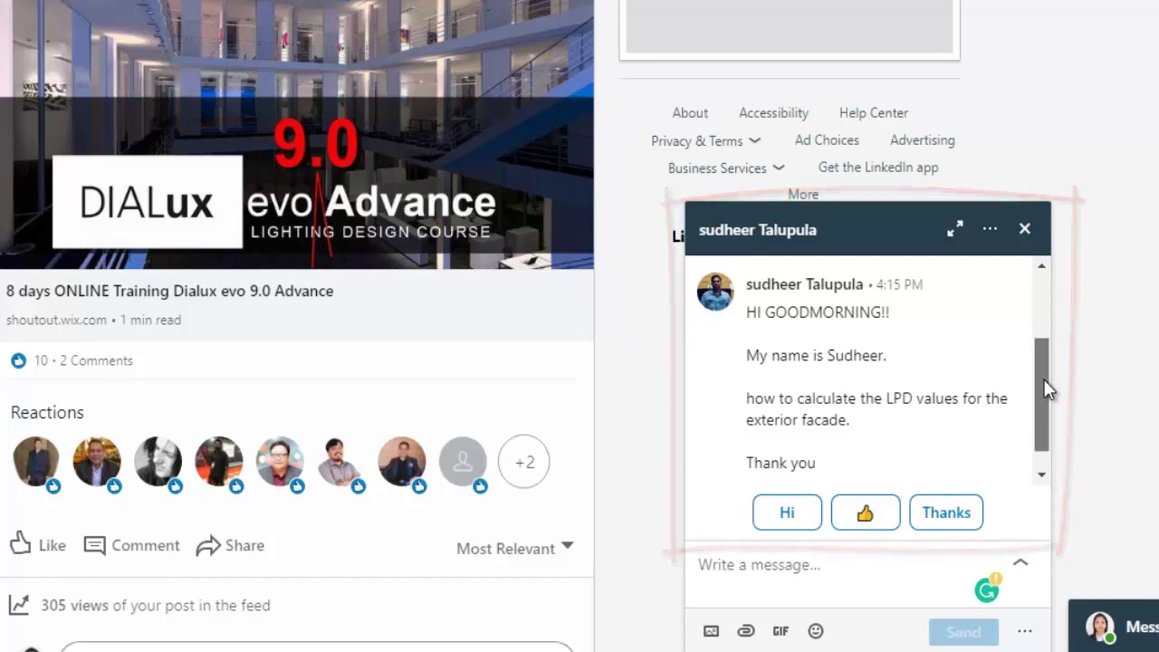
- Highlight the term LPD in the LinkedIn message asking how to calculate exterior facade values
left_click_drag(884, 399, 912, 406)
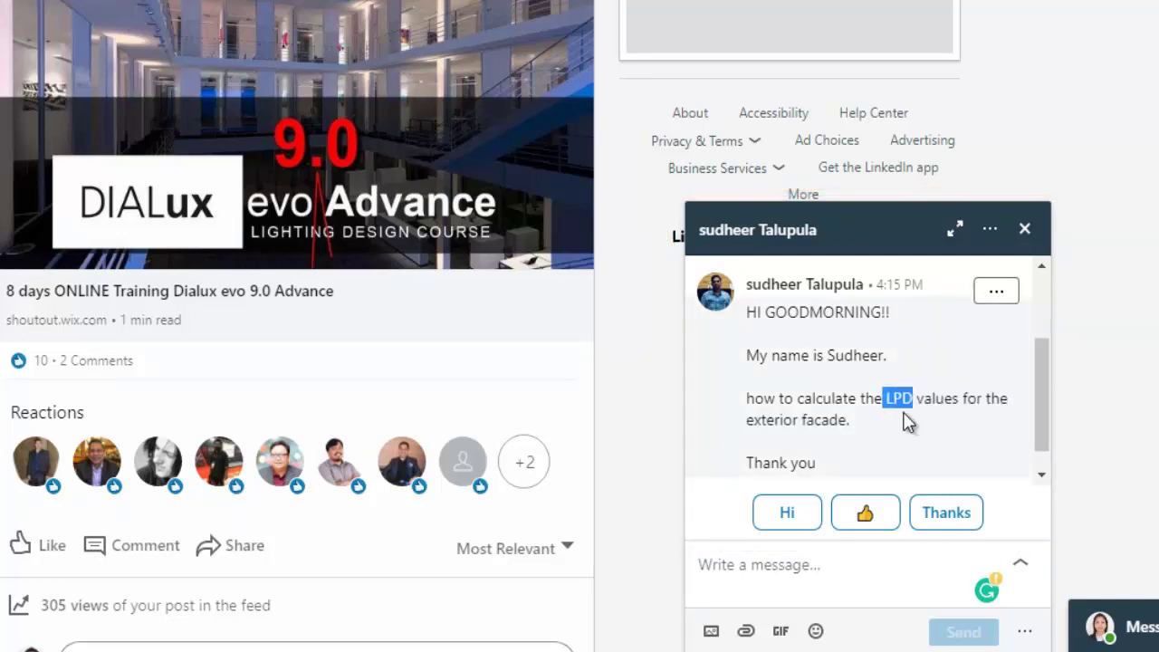
left_click(894, 398)
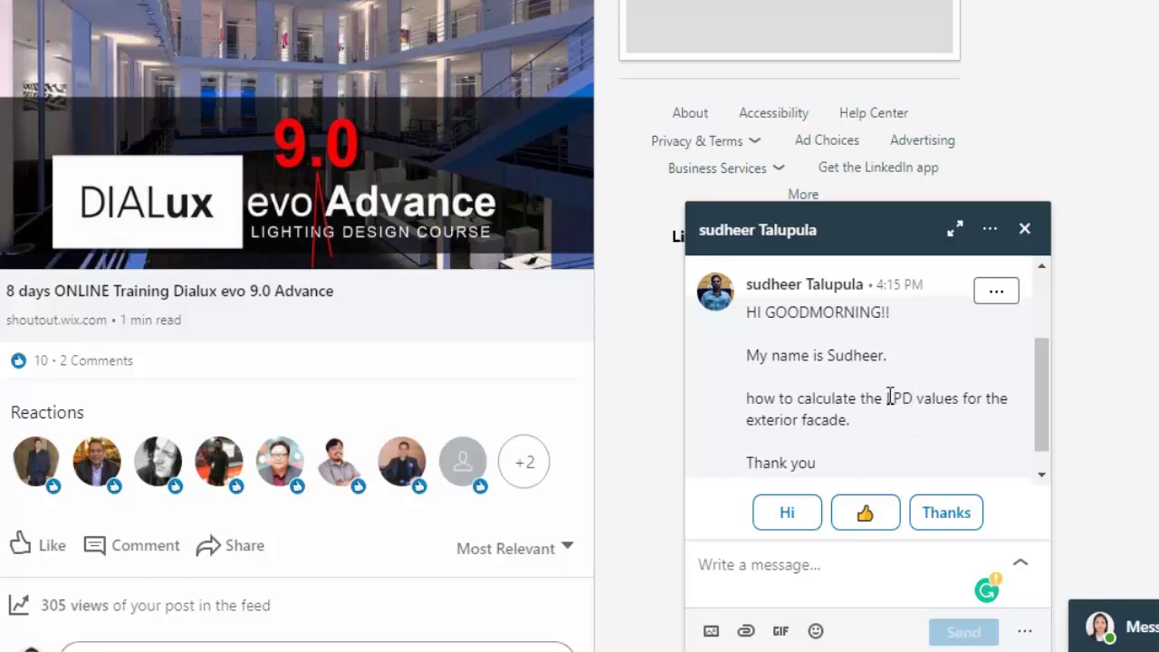
mouse_move(887, 399)
left_mouse_down()
mouse_move(913, 400)
mouse_move(885, 399)
left_mouse_up()
left_click(916, 431)
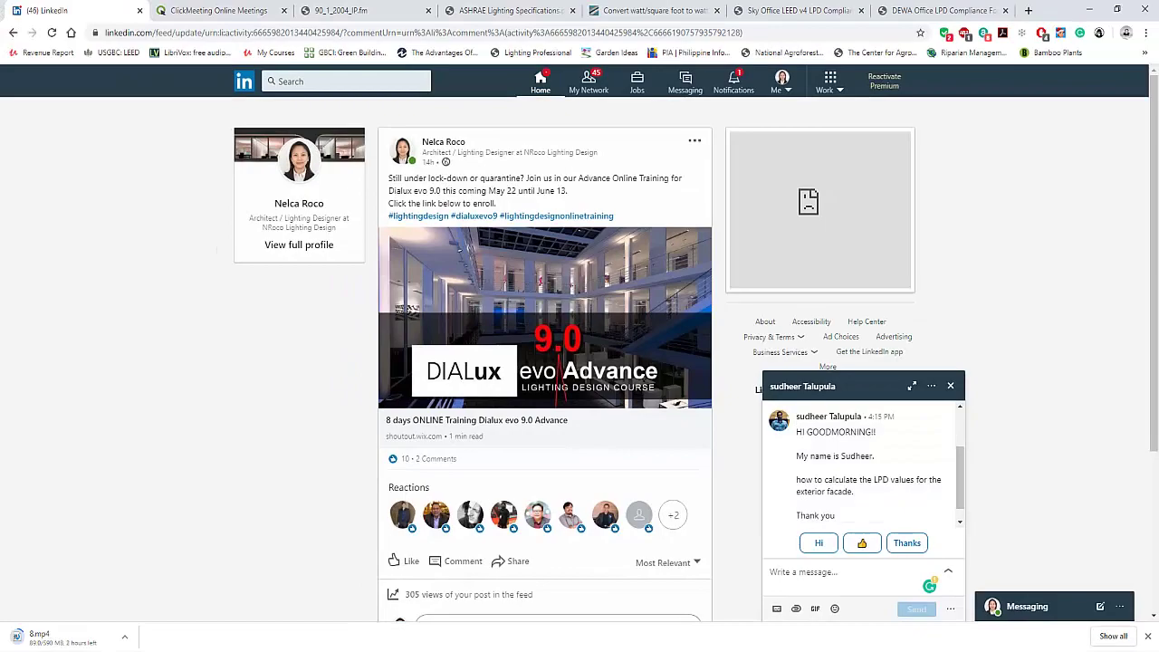
- Switch to DIALux evo and inspect the illuminated facade of the ISF Facade Lighting project from different angles
left_click(471, 593)
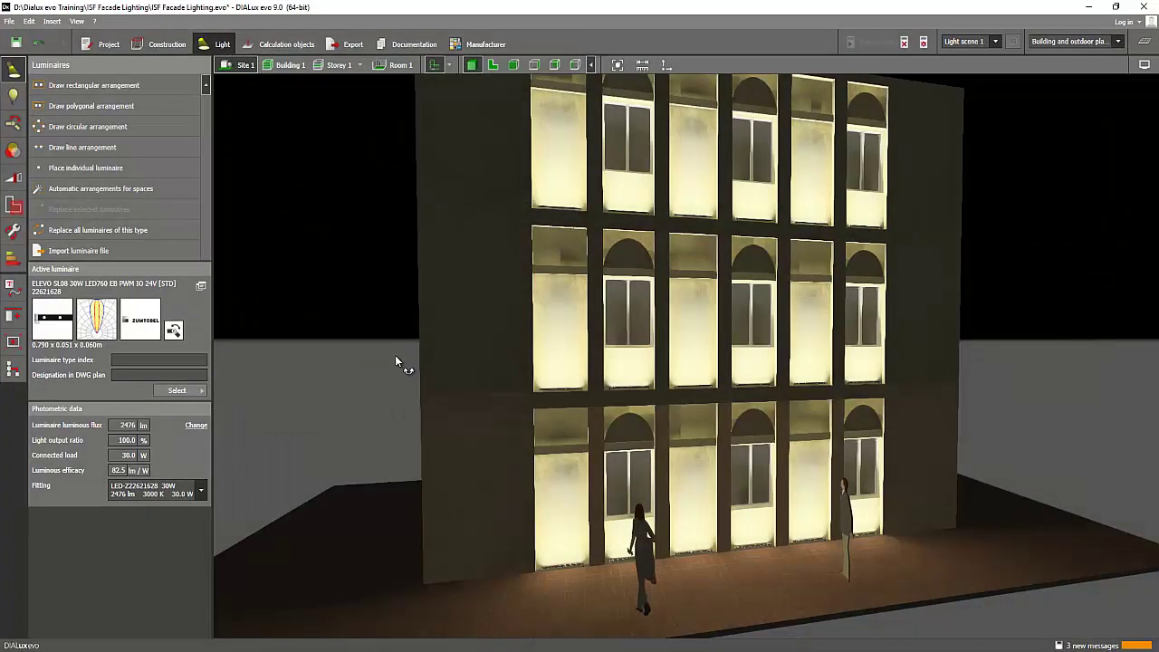
left_click_drag(395, 360, 697, 426)
left_click_drag(880, 484, 826, 469)
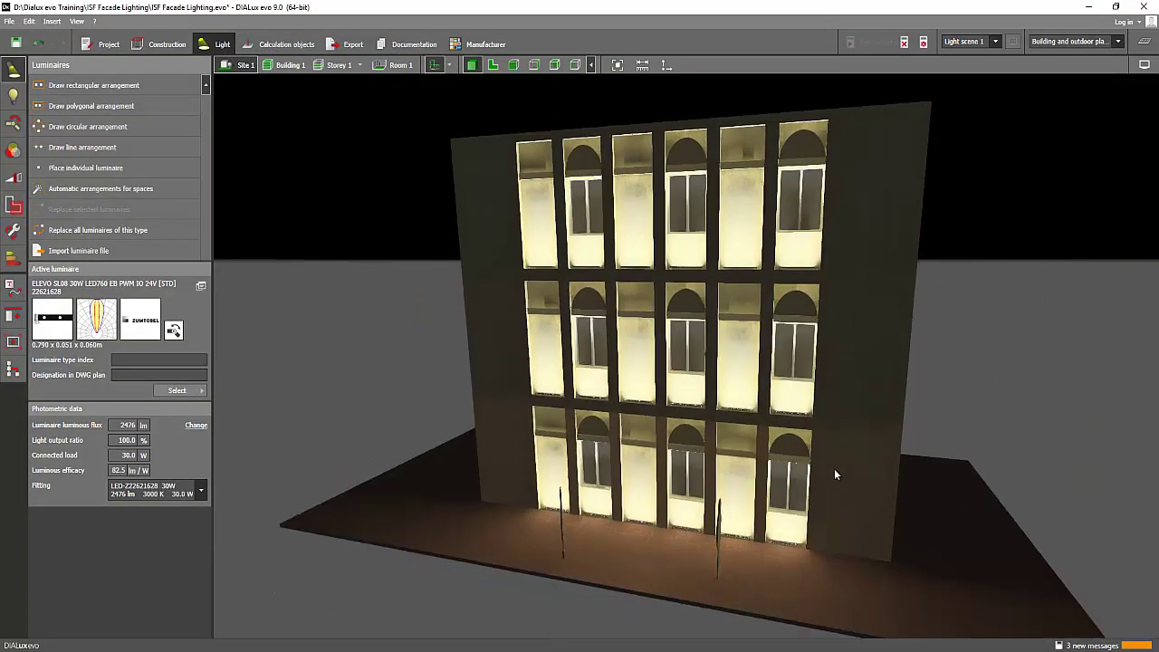
left_click_drag(552, 410, 522, 566)
scroll(652, 481, "up", 3)
scroll(667, 493, "down", 3)
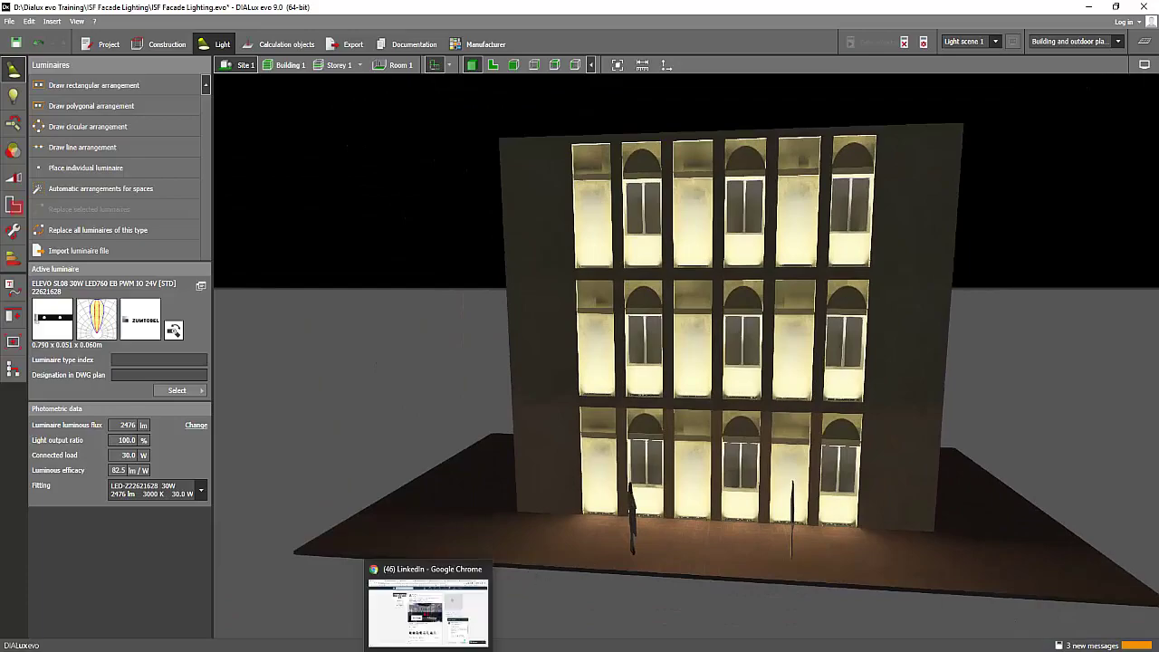
- Switch to Chrome and review the building area and space-by-space lighting power density tables in the 90_1_2004_IP document
left_click(435, 605)
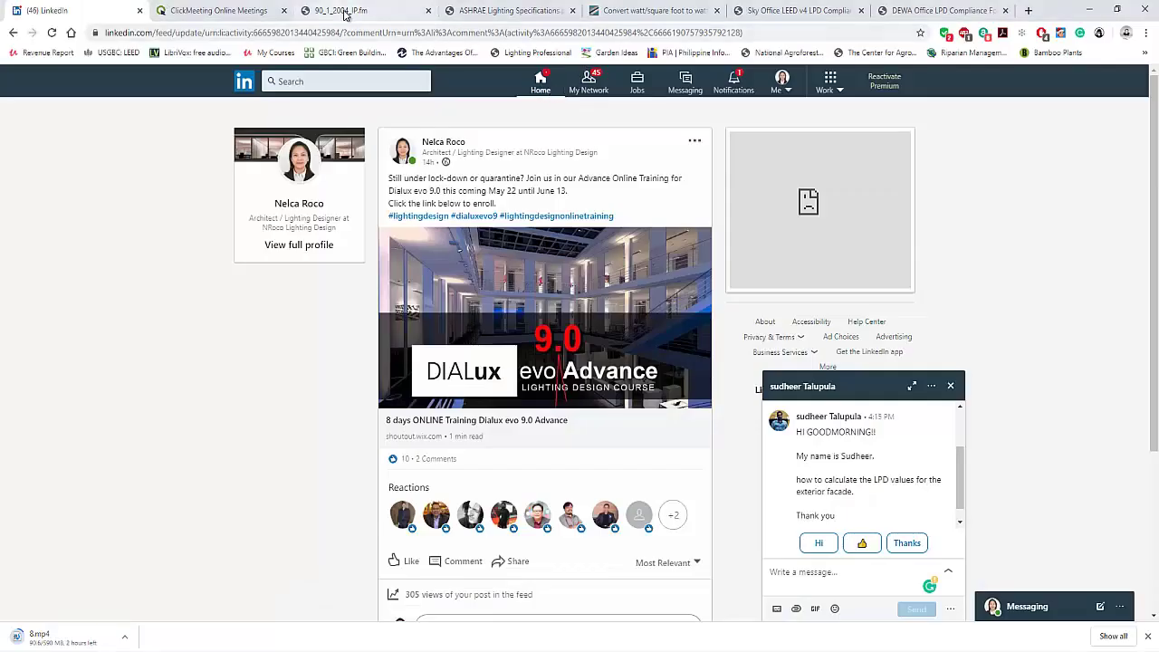
left_click(373, 11)
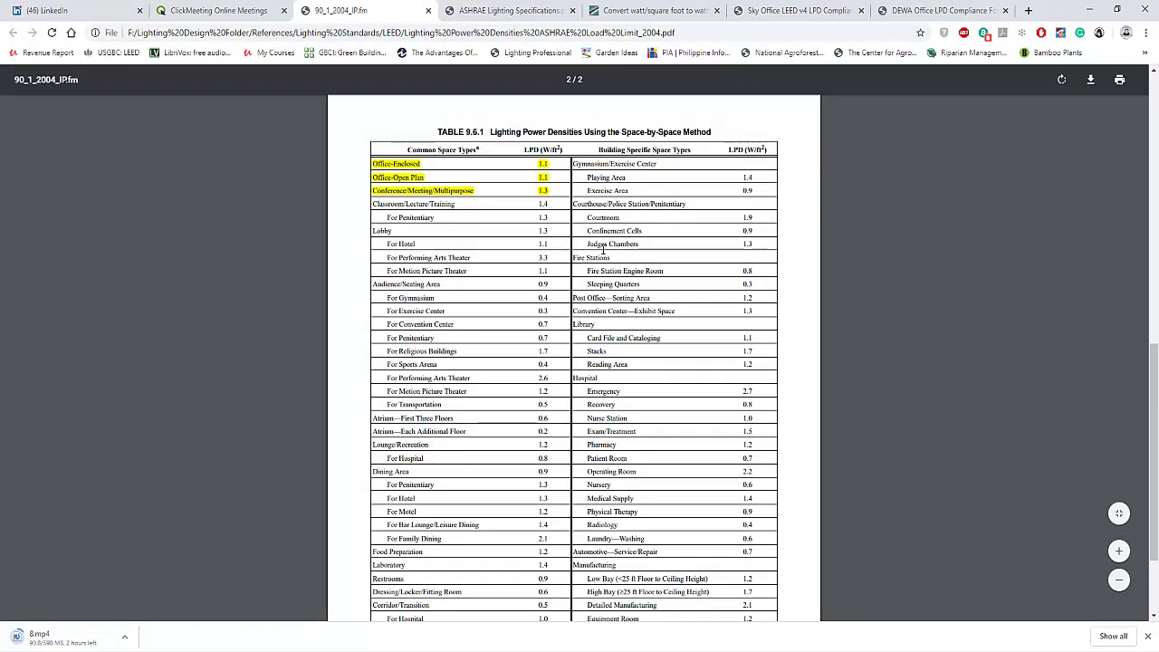
scroll(530, 189, "down", 2)
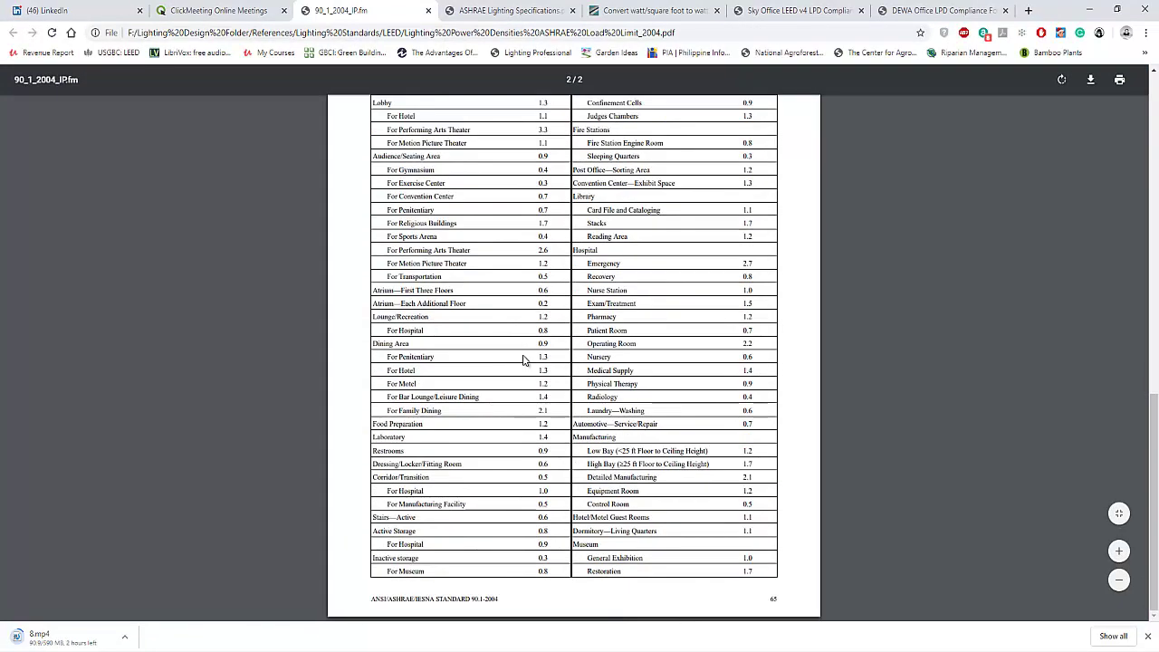
scroll(534, 299, "up", 6)
scroll(535, 300, "up", 4)
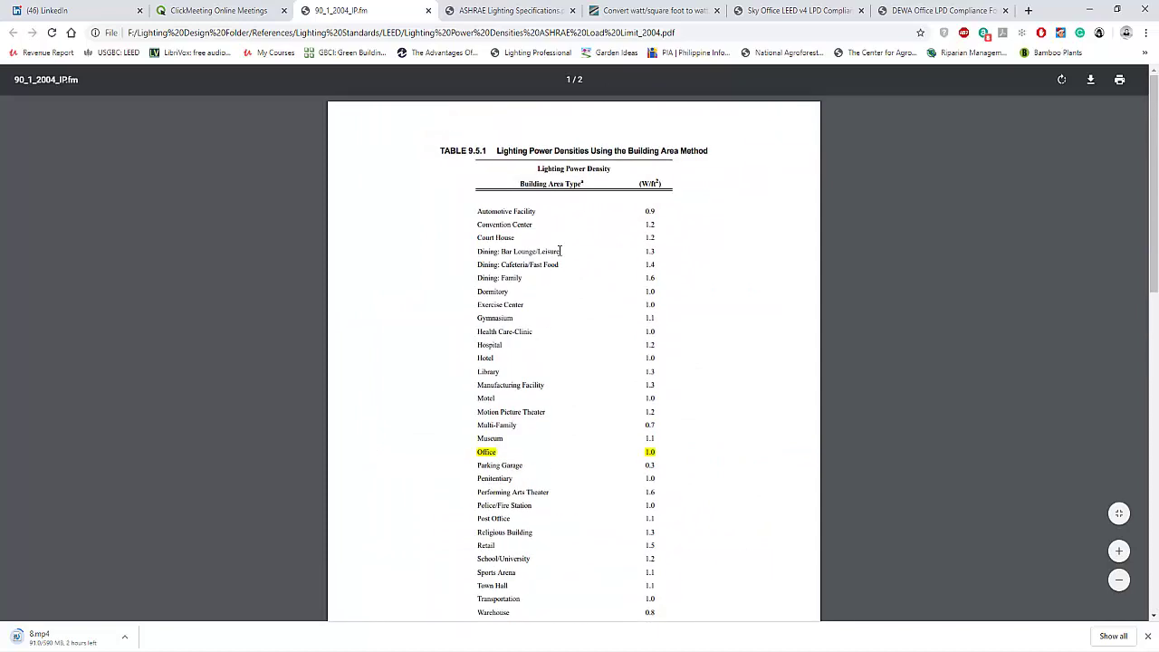
scroll(525, 276, "down", 10)
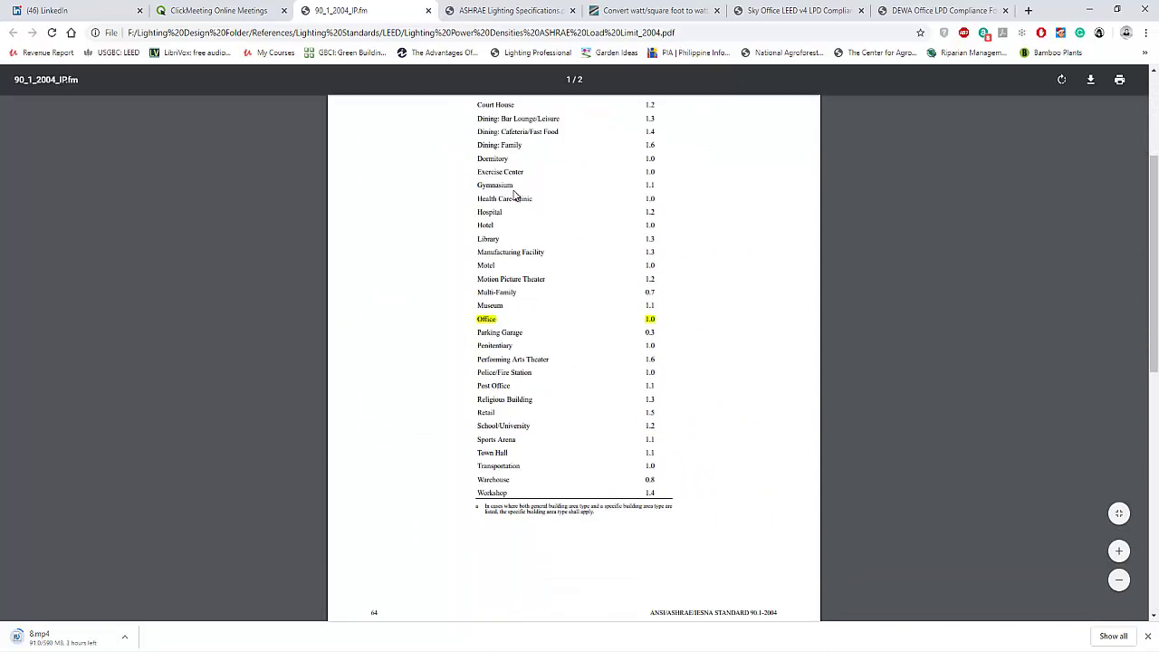
scroll(490, 356, "up", 10)
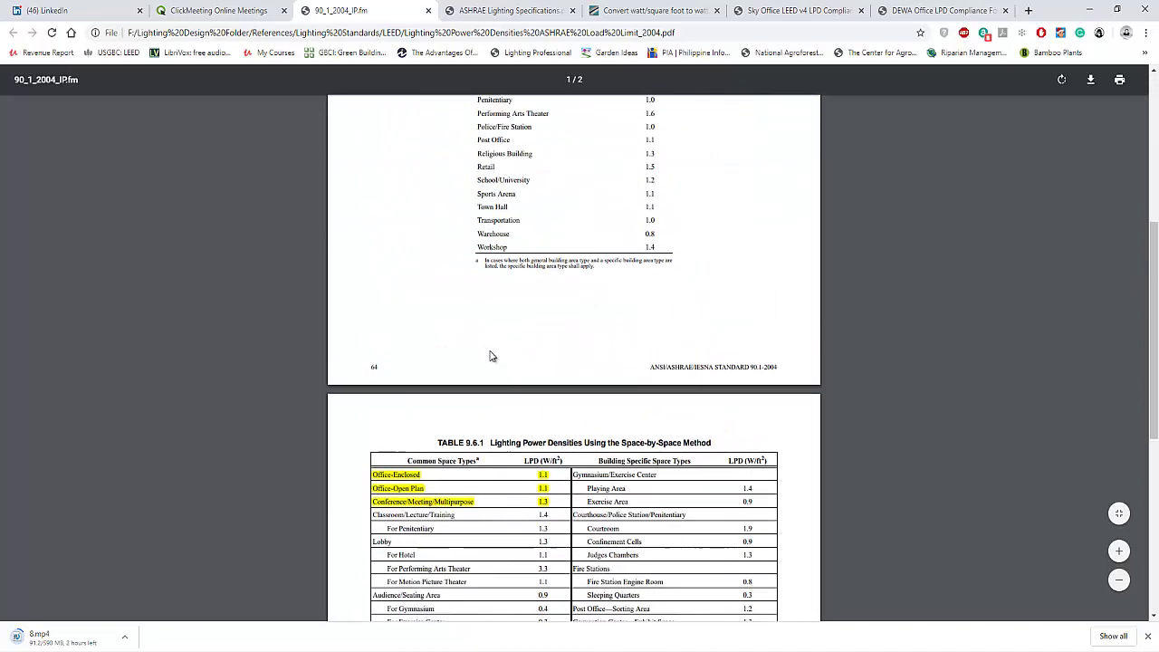
- Open the ASHRAE Lighting Specifications document and review the exterior power allowances for building facades
left_click(507, 10)
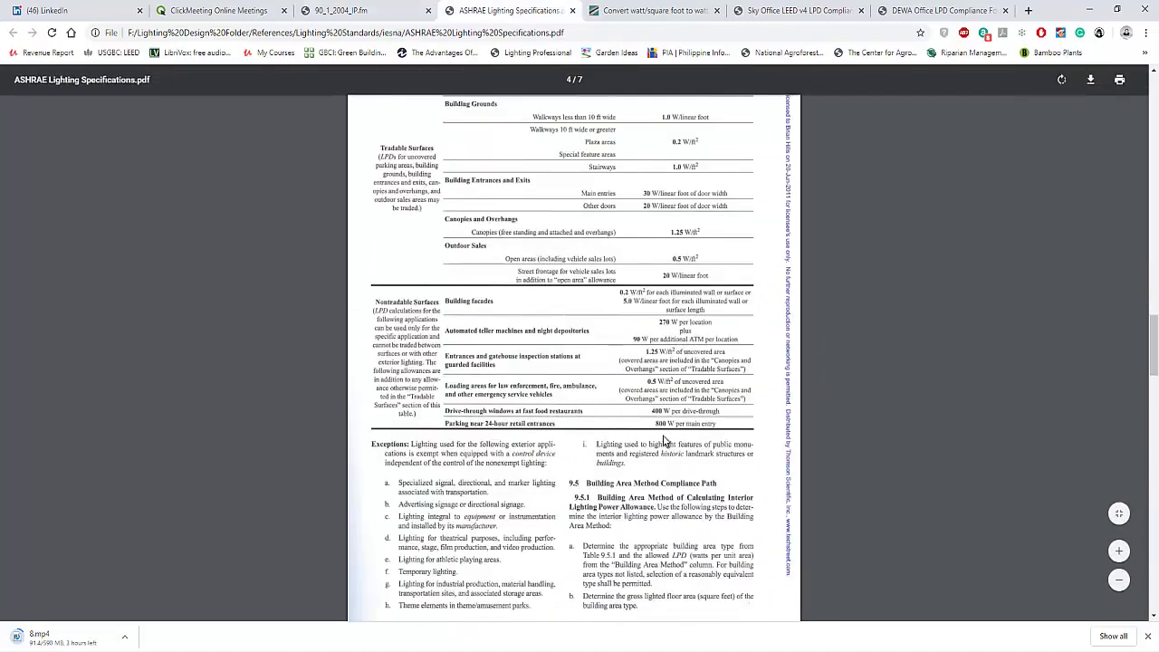
scroll(648, 431, "up", 3)
scroll(650, 442, "down", 1)
scroll(650, 442, "down", 1)
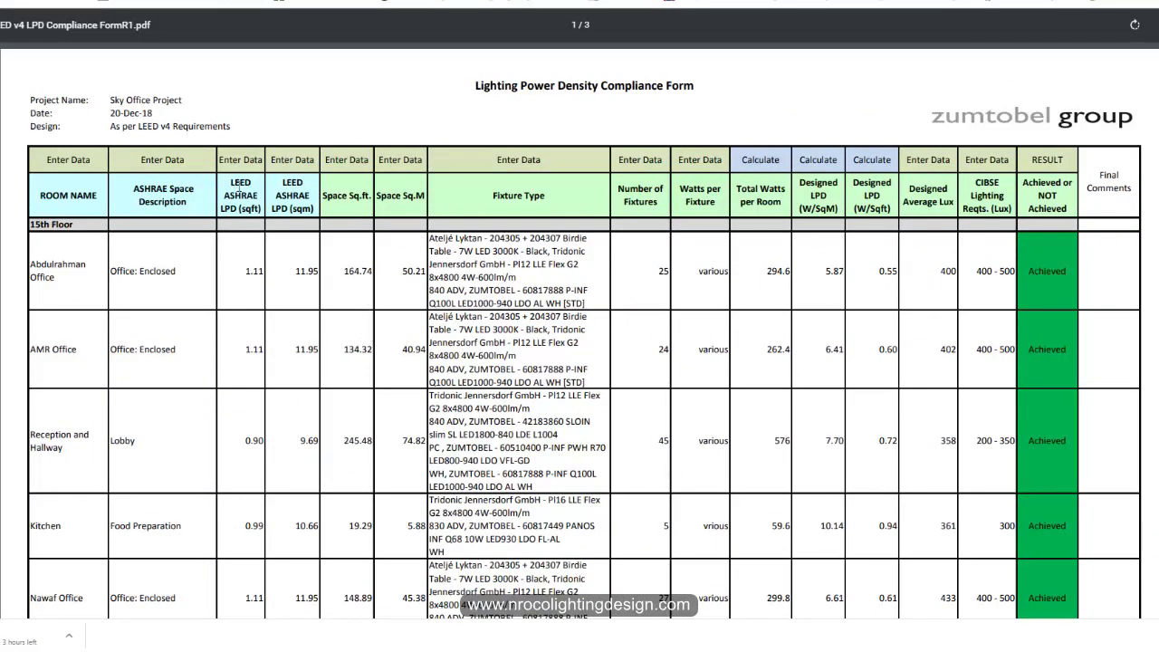
- Examine the LEED ASHRAE LPD columns, floor area and first enclosed office's allowed LPD in the Sky Office compliance form
left_click_drag(232, 182, 312, 210)
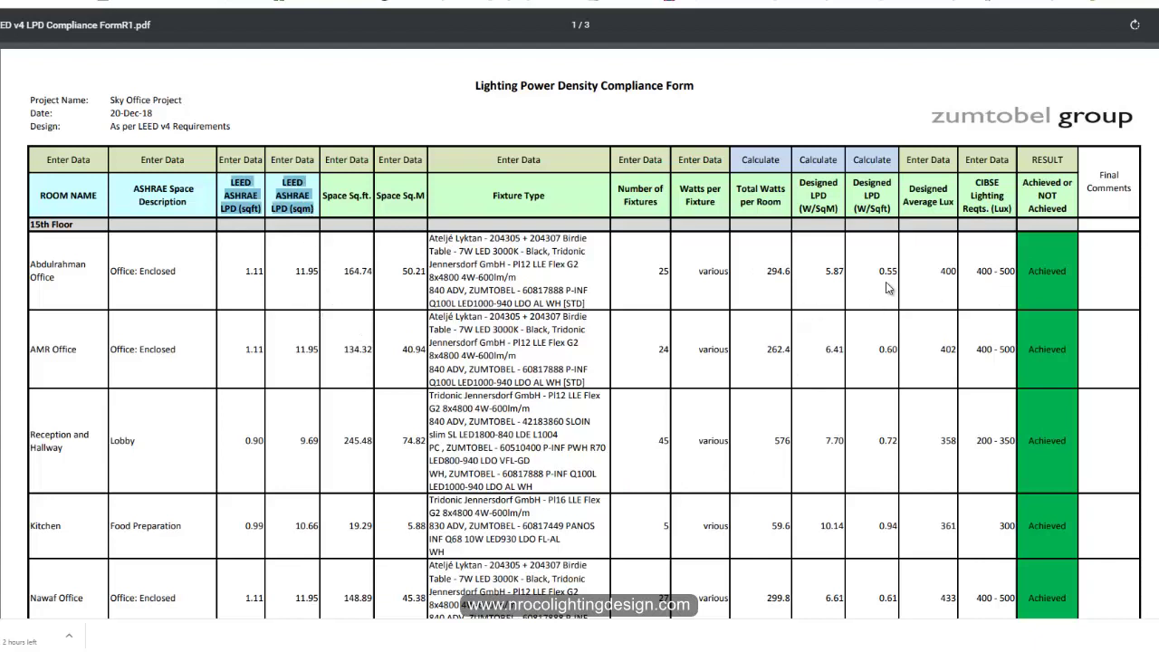
left_click_drag(343, 270, 376, 272)
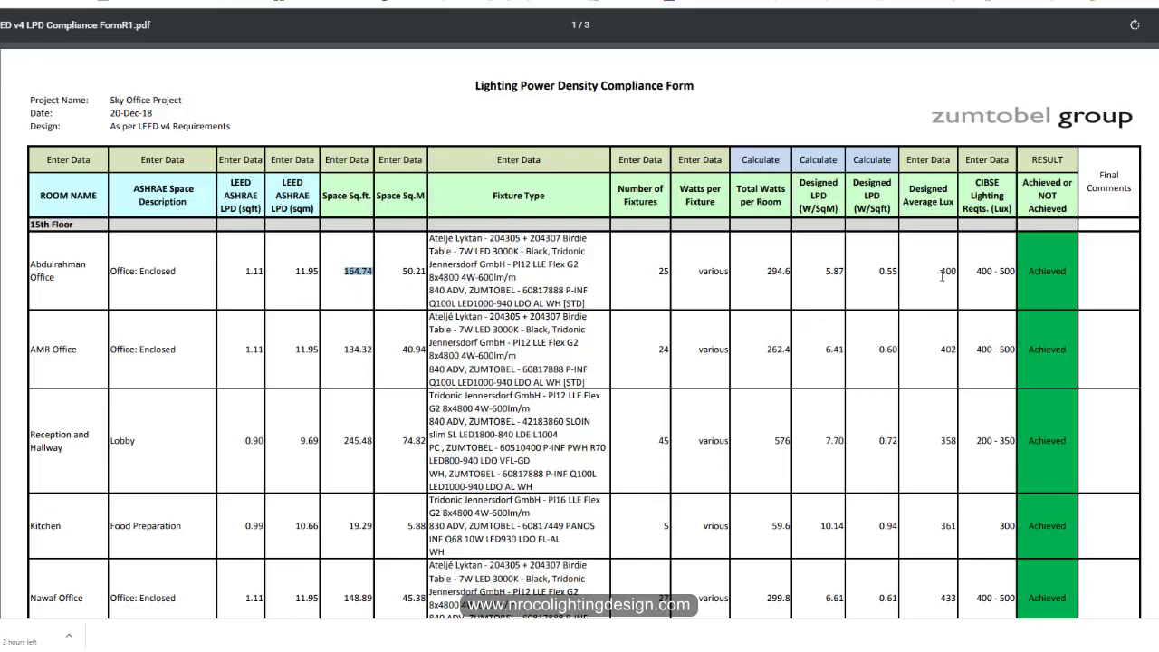
scroll(972, 290, "down", 2)
scroll(973, 272, "up", 1)
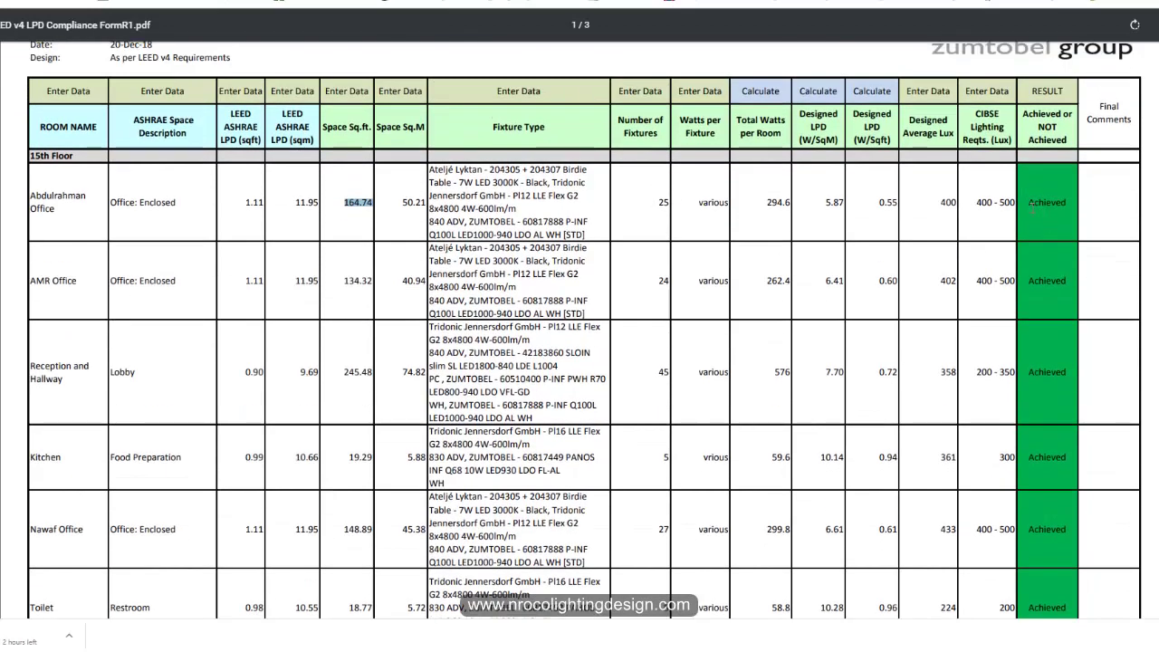
left_click(335, 227)
left_click_drag(241, 203, 264, 203)
left_click(253, 225)
double_click(254, 201)
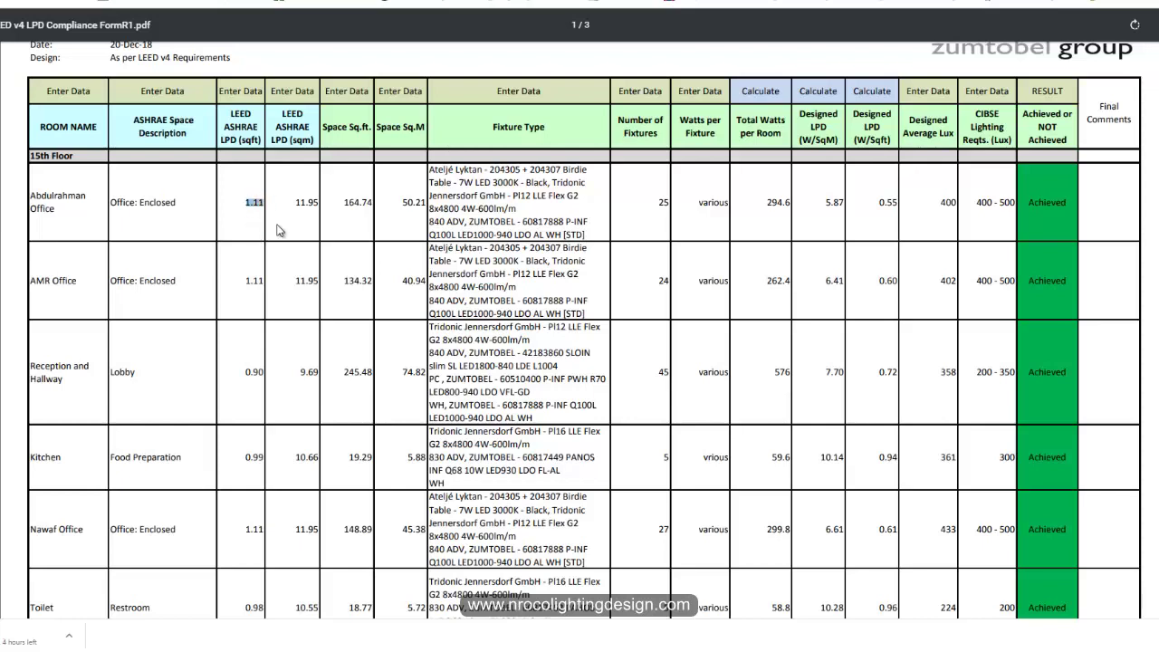
left_click(279, 230)
left_click_drag(245, 205, 264, 206)
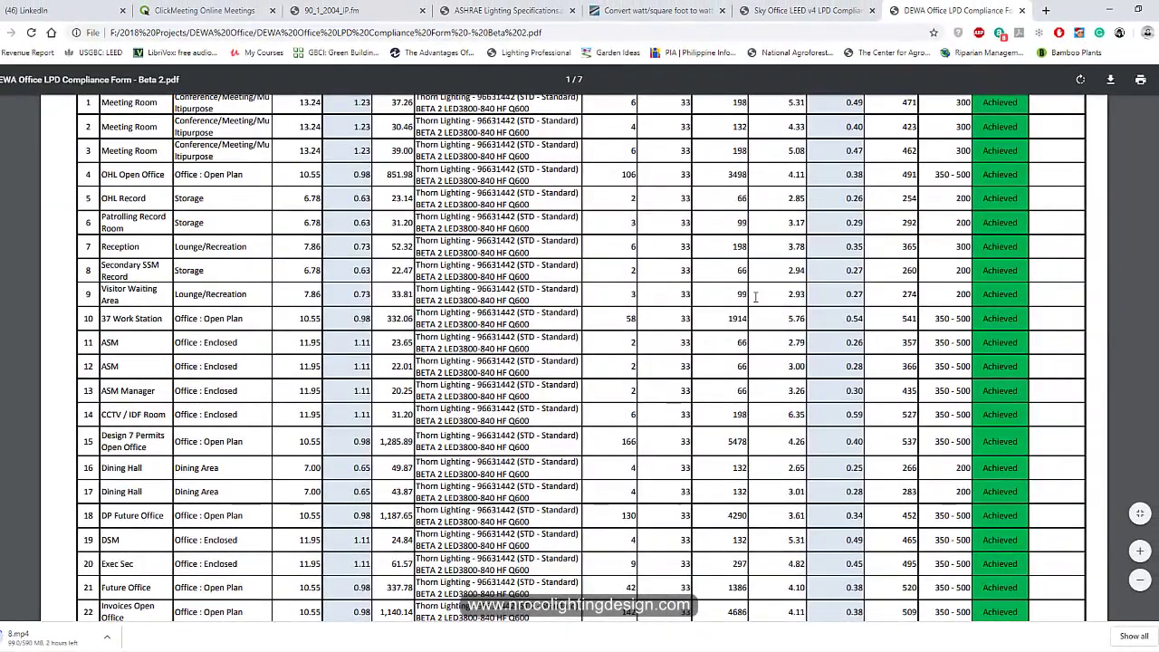
- Review the DEWA Office LPD Compliance Form, highlighting the LEED allowed LPD per square foot column heading
scroll(686, 283, "up", 3)
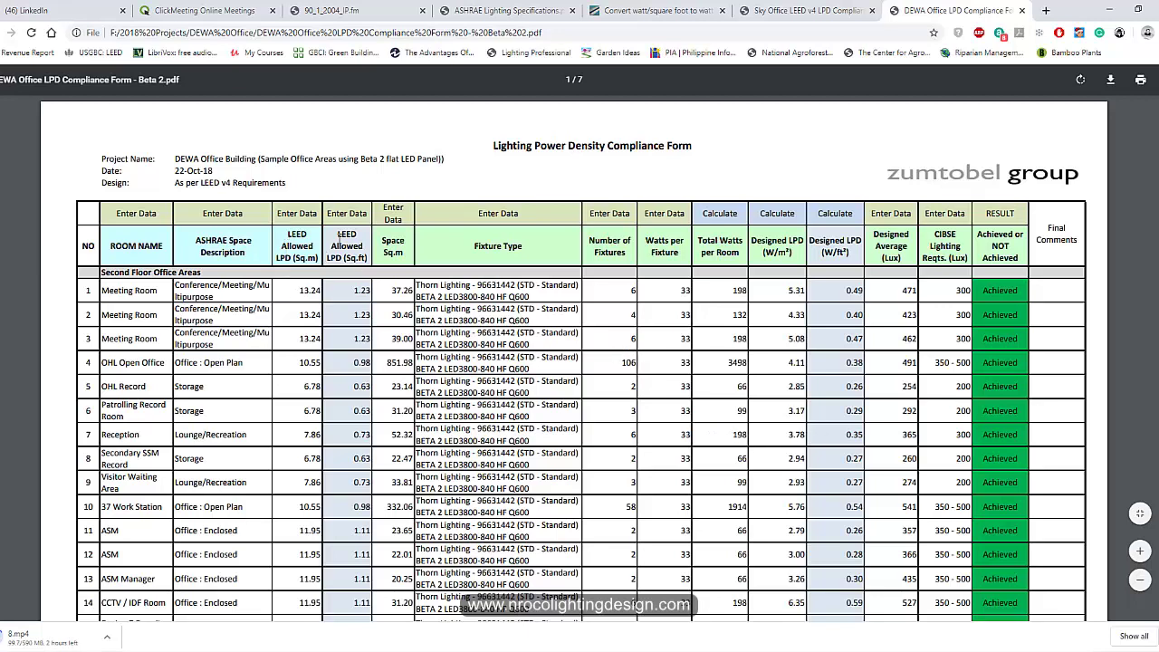
left_click_drag(345, 240, 354, 278)
left_click(354, 278)
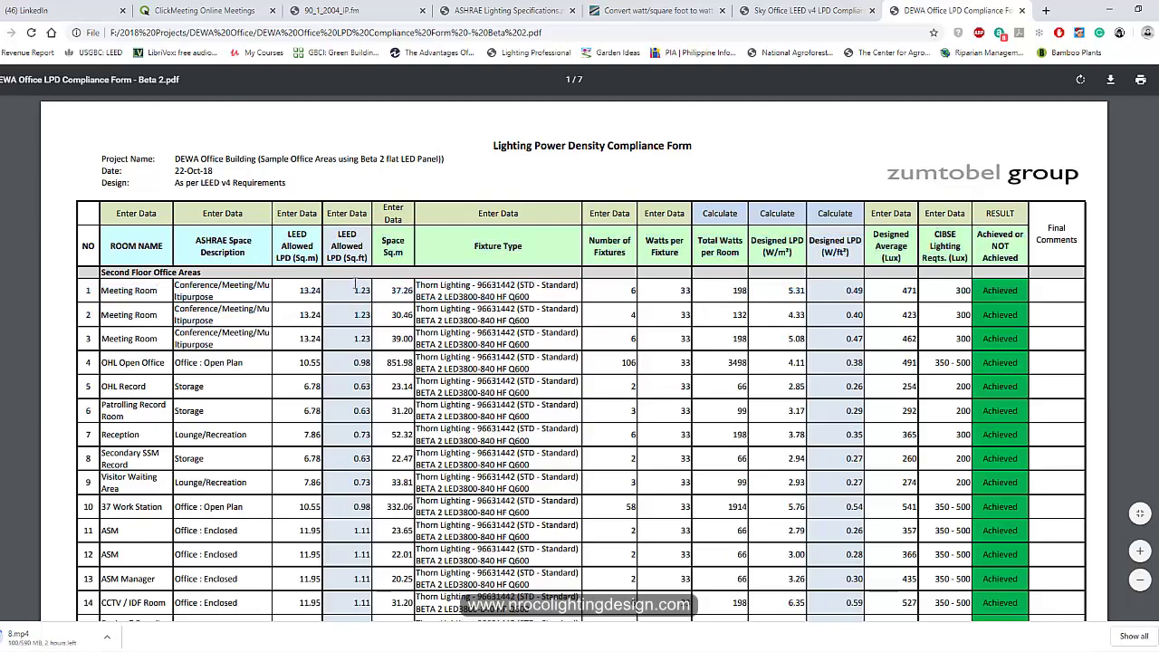
left_click_drag(334, 233, 363, 260)
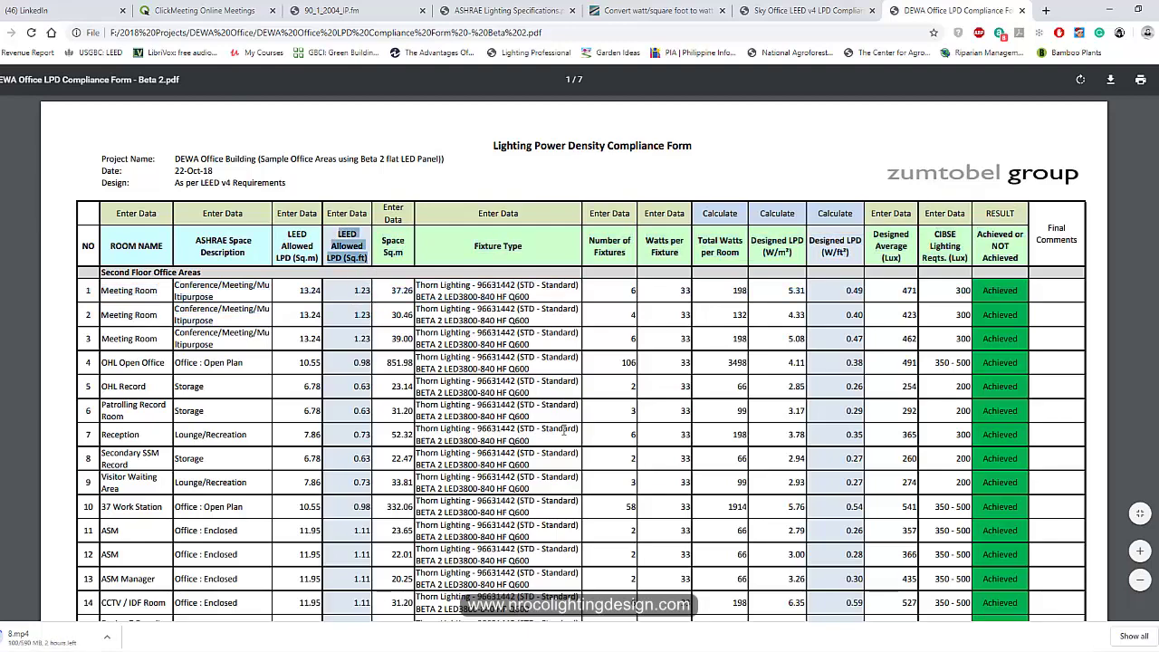
scroll(661, 416, "down", 2)
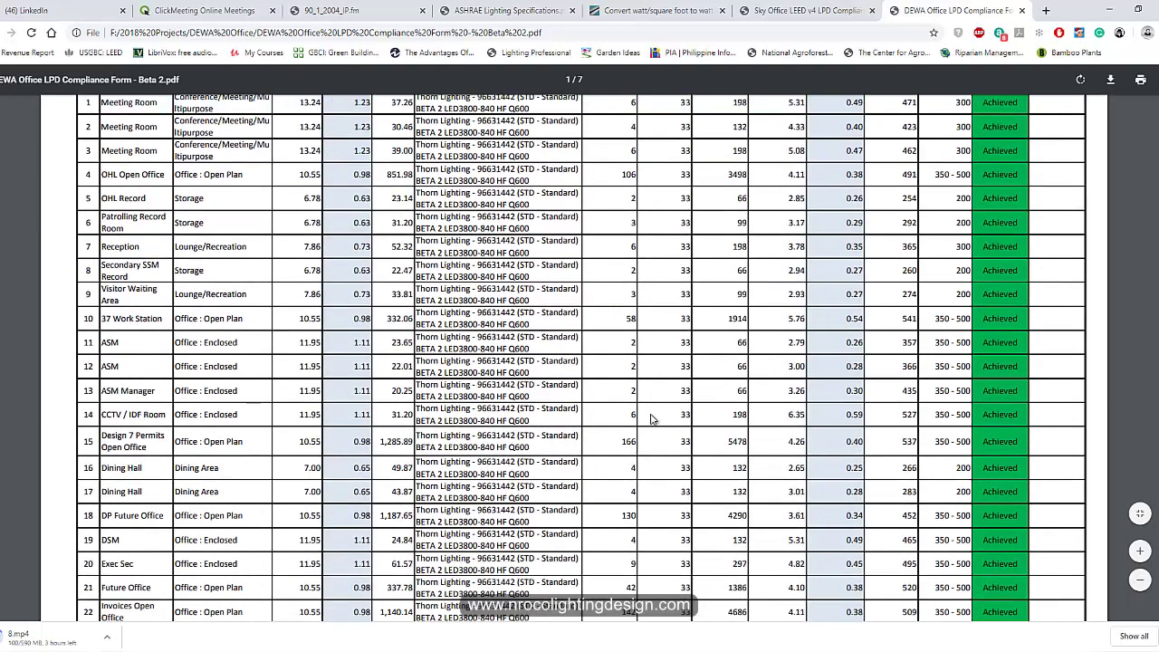
scroll(652, 415, "up", 1)
scroll(813, 472, "up", 2)
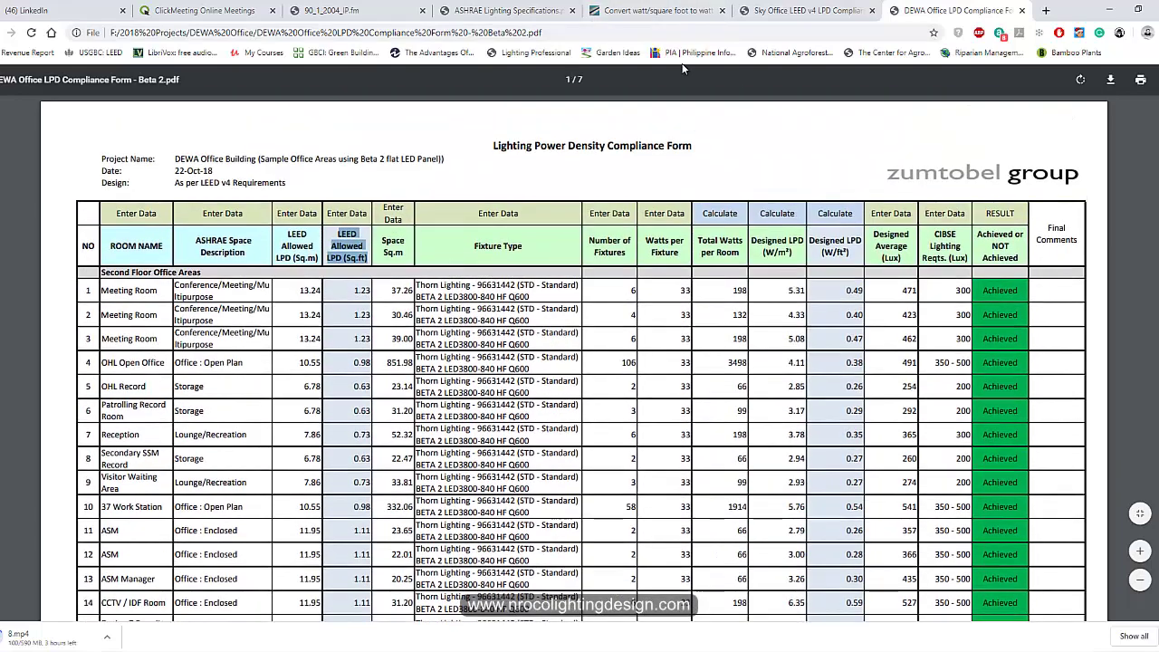
- Reopen the ASHRAE Lighting Specifications, return to DIALux evo and inspect the illuminated facade from several angles
left_click(521, 18)
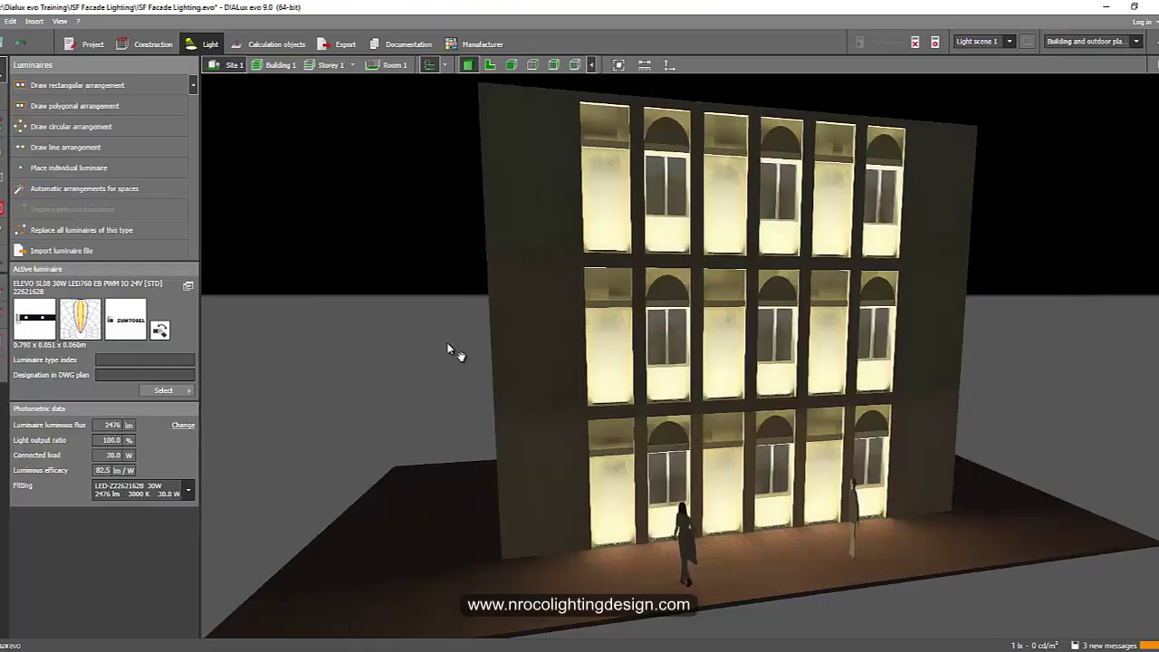
right_click_drag(447, 342, 440, 370)
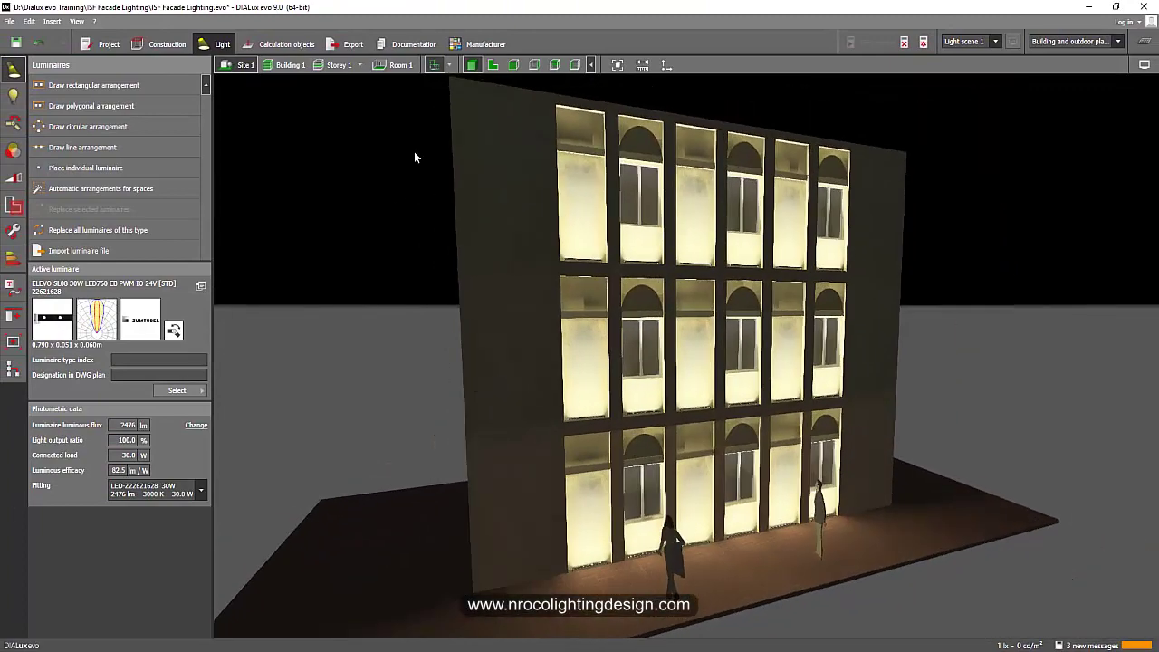
right_click_drag(372, 187, 370, 187)
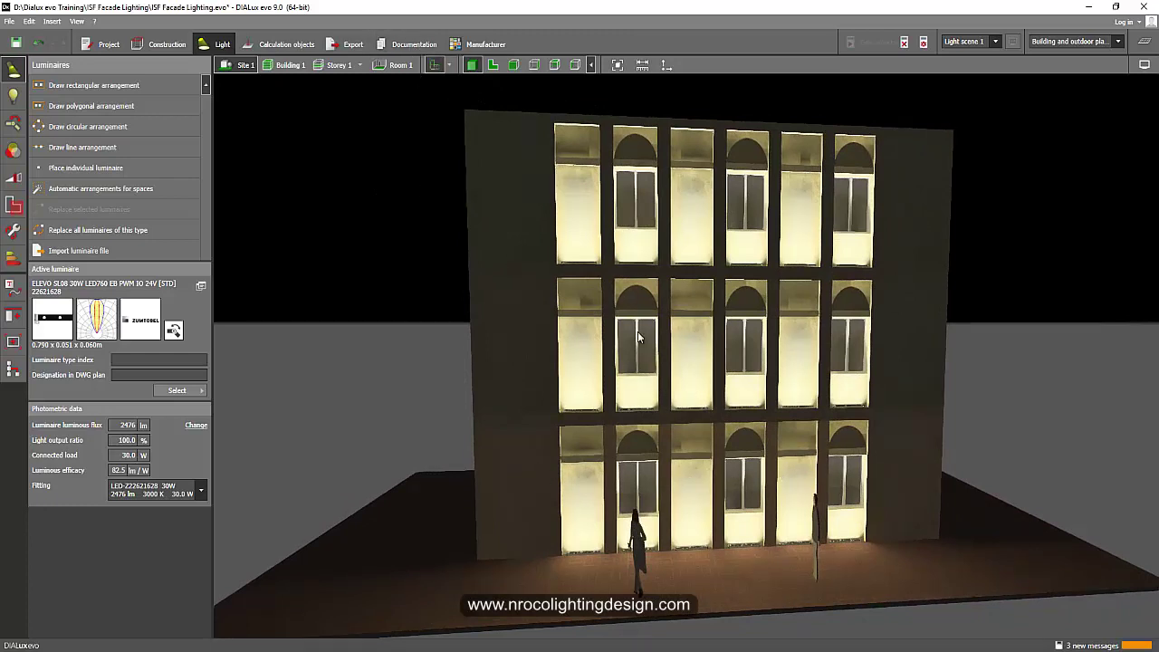
scroll(554, 255, "up", 3)
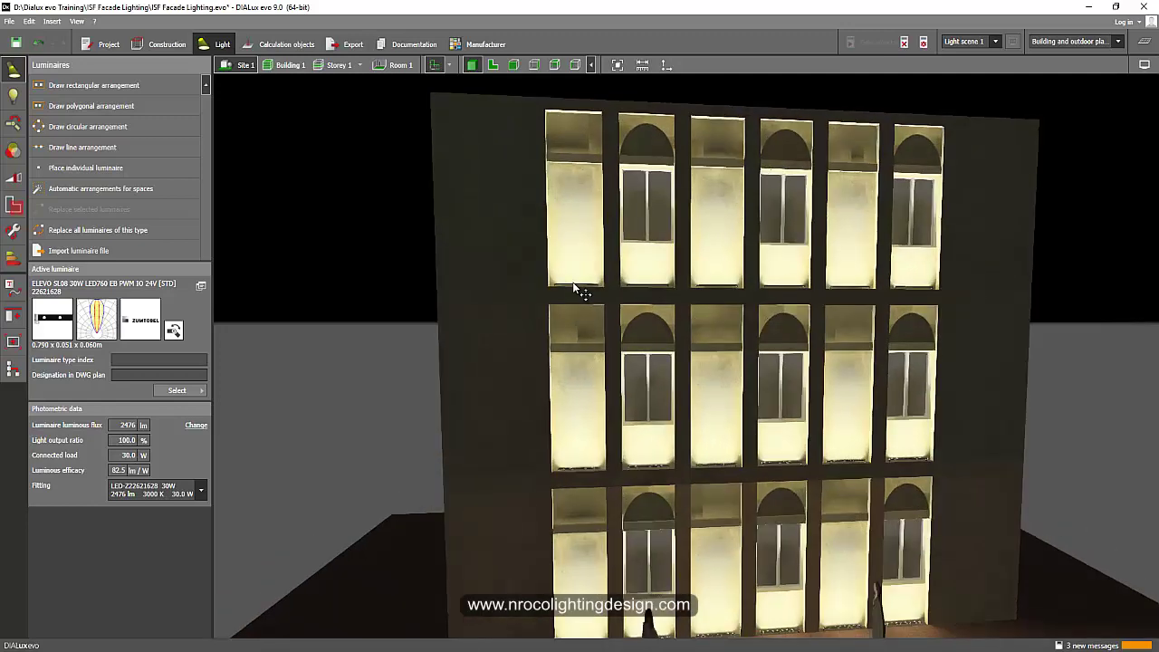
- Select the facade's luminaire rows one storey at a time, from the top storey to the ground storey, to inspect them
left_click(575, 288)
middle_click_drag(307, 324, 472, 288)
left_click(646, 447)
middle_click_drag(476, 419, 492, 359)
scroll(492, 360, "down", 2)
scroll(584, 536, "up", 3)
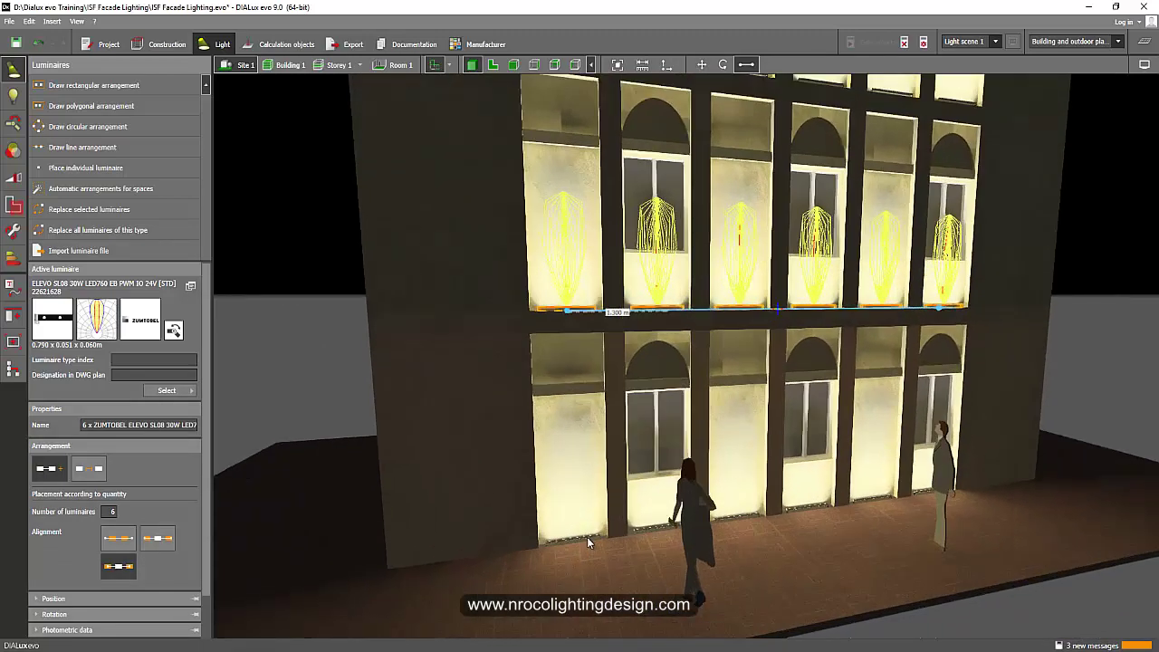
left_click(584, 536)
scroll(372, 425, "down", 5)
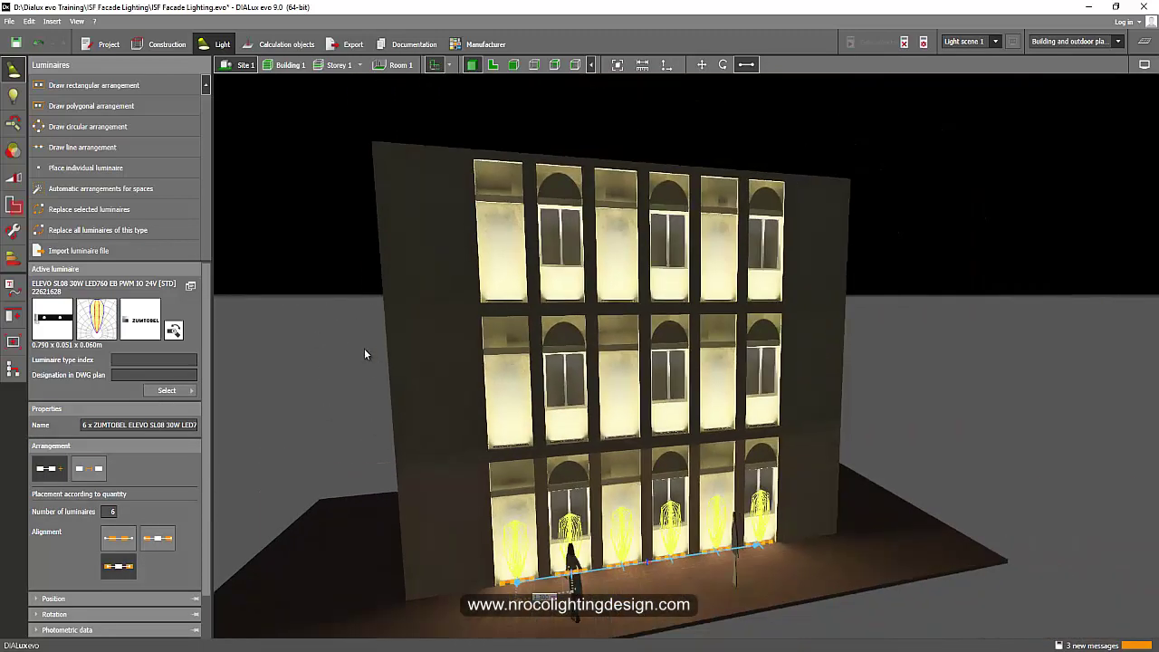
- Show the facade in front elevation, clear the luminaire selection and measure the illuminated facade area
left_click(514, 64)
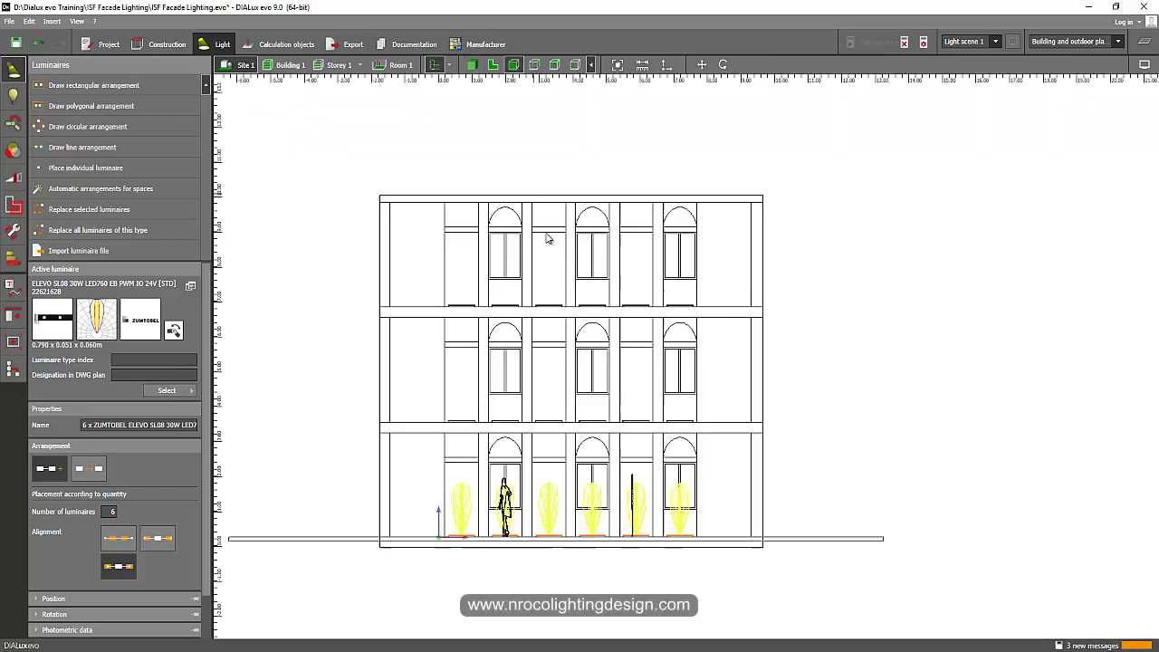
left_click(334, 296)
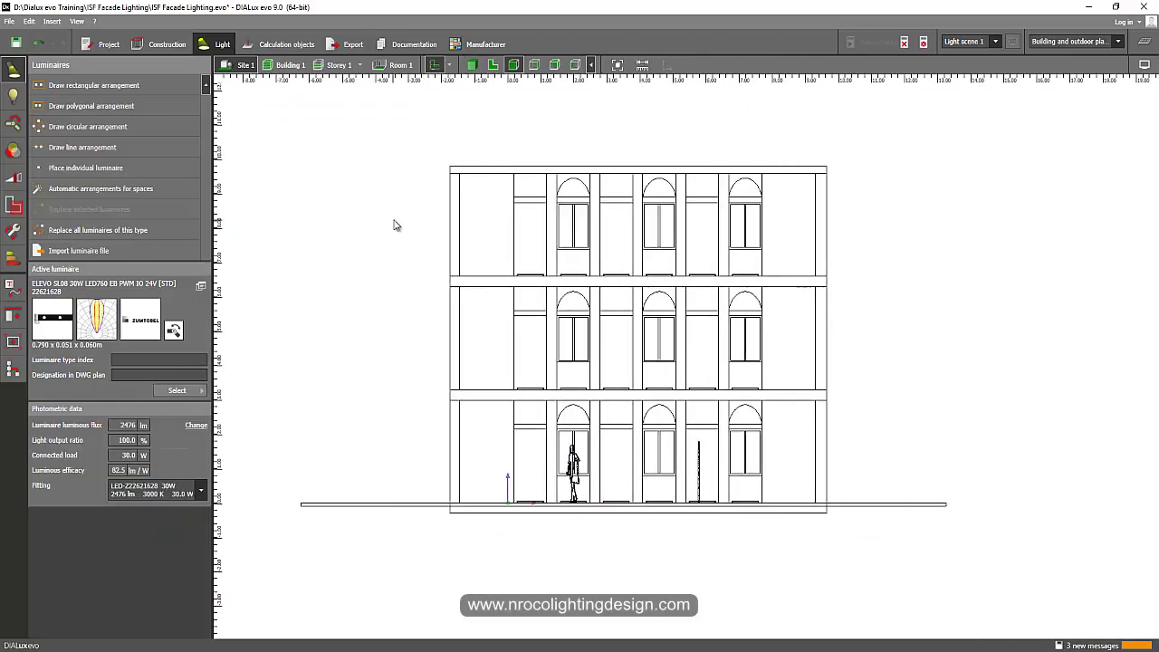
left_click(642, 65)
left_click(543, 165)
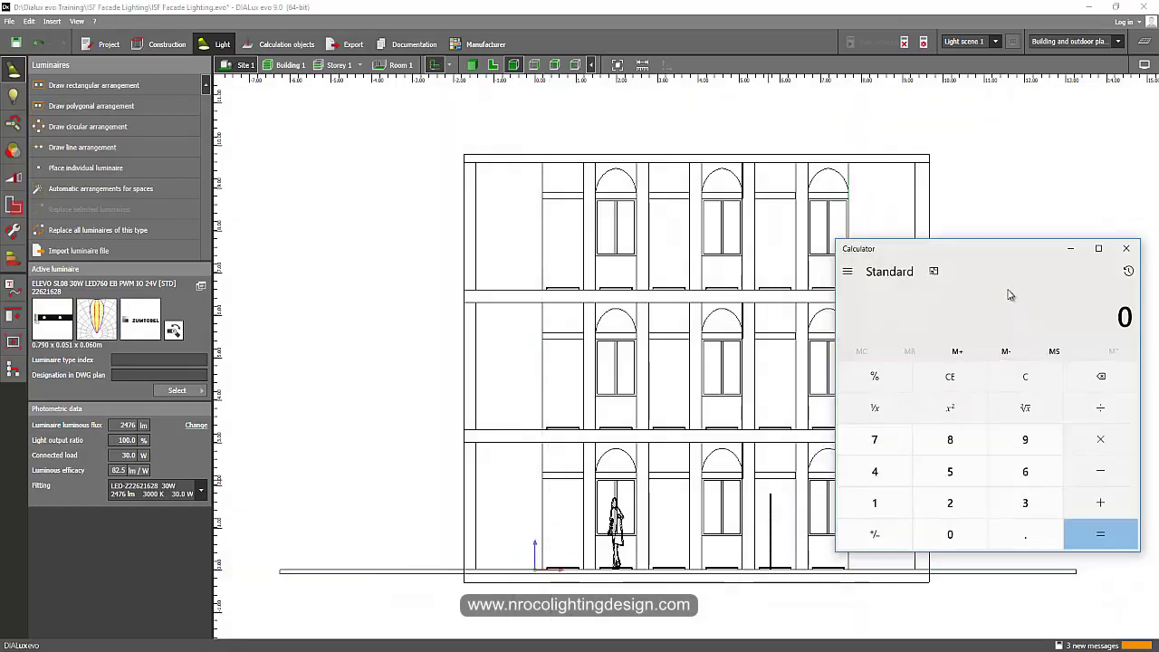
- Calculate the illuminated facade area by multiplying 7.5 by 9.6 in the calculator, and return to DIALux evo
left_click(875, 440)
left_click(1028, 534)
left_click(950, 471)
left_click(1100, 439)
left_click(1025, 441)
left_click(1027, 534)
left_click(1025, 472)
left_click(1099, 535)
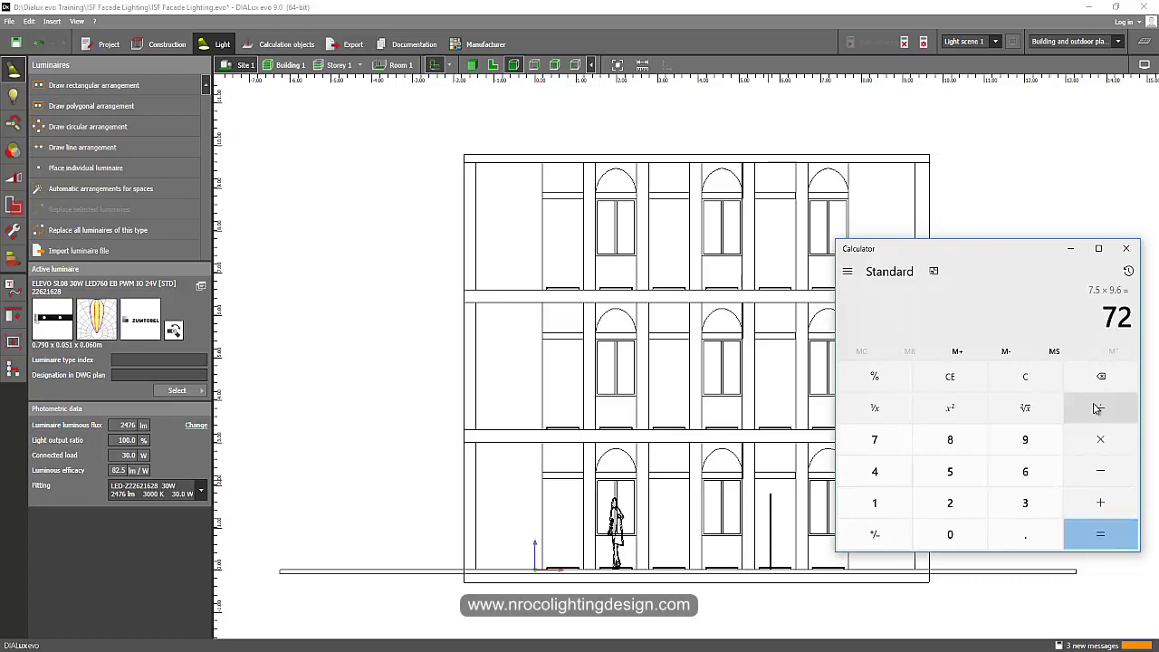
left_click(386, 318)
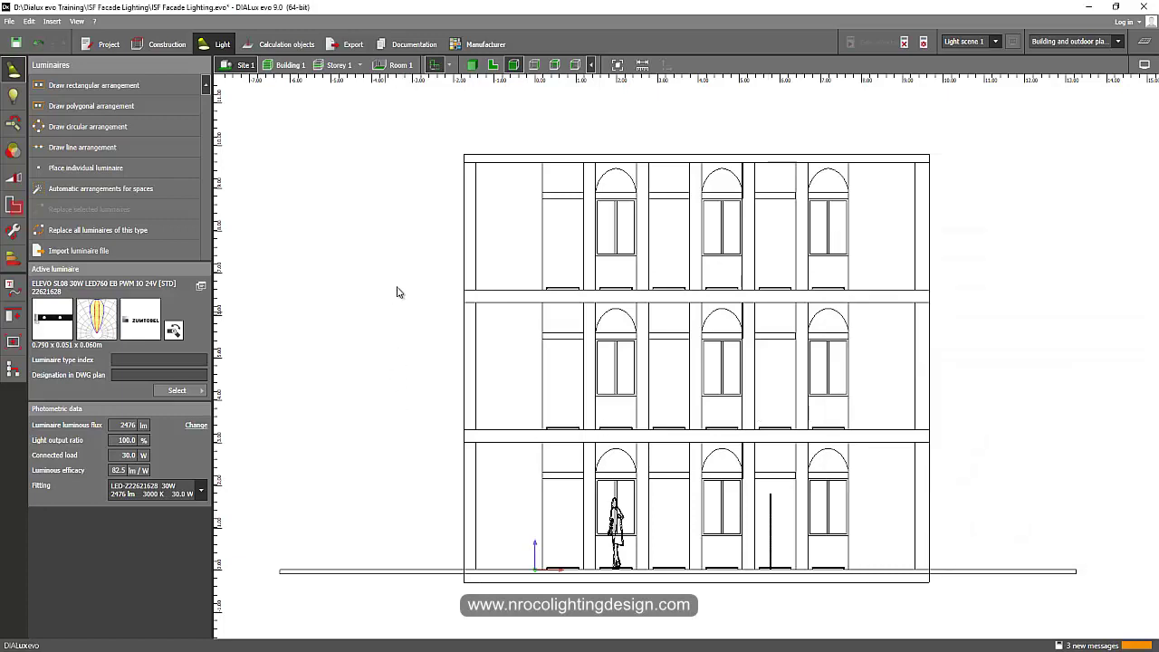
- Measure the illuminated facade's width along the ground line in the front elevation, check the calculator and return to DIALux evo
left_click(642, 67)
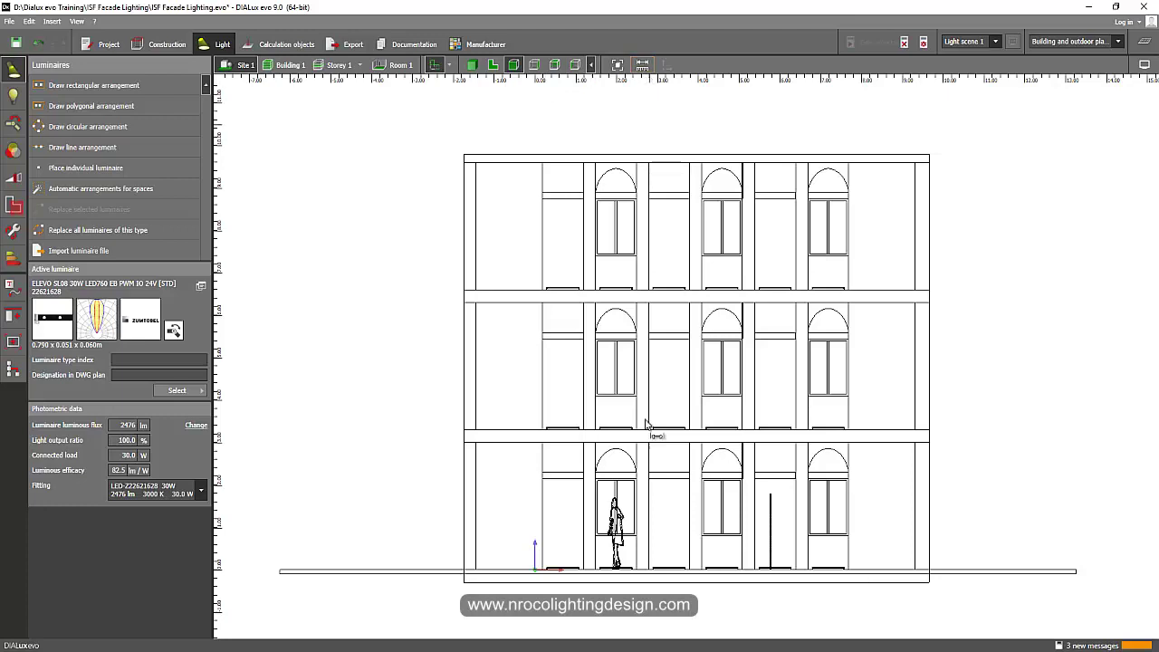
left_click(547, 574)
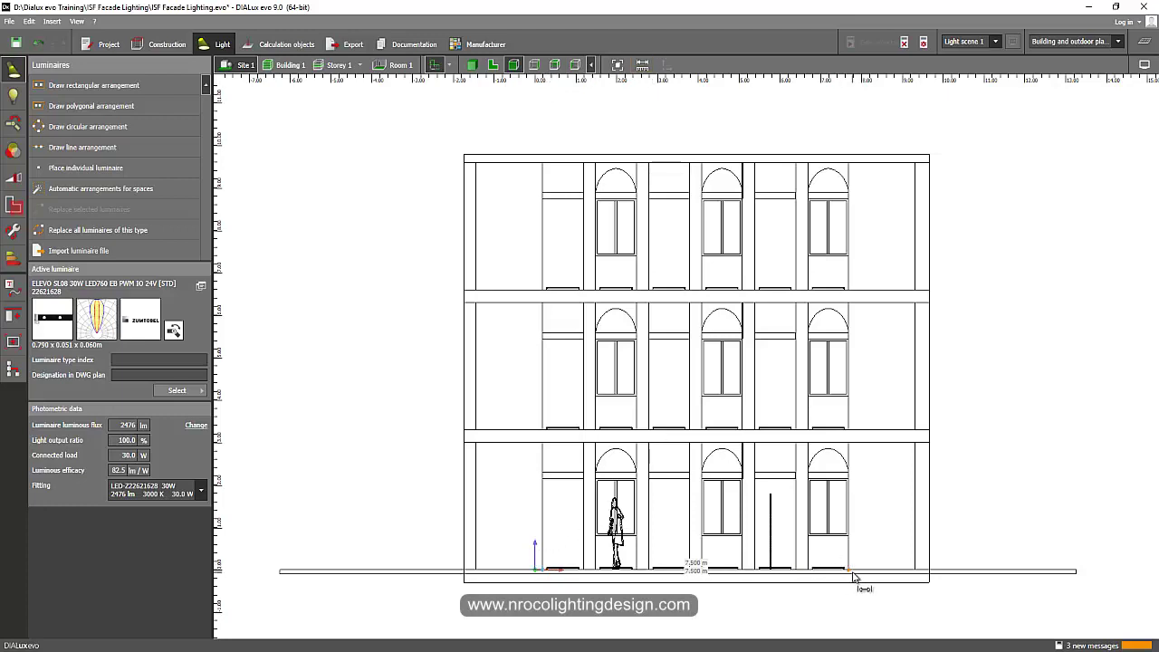
key("Escape")
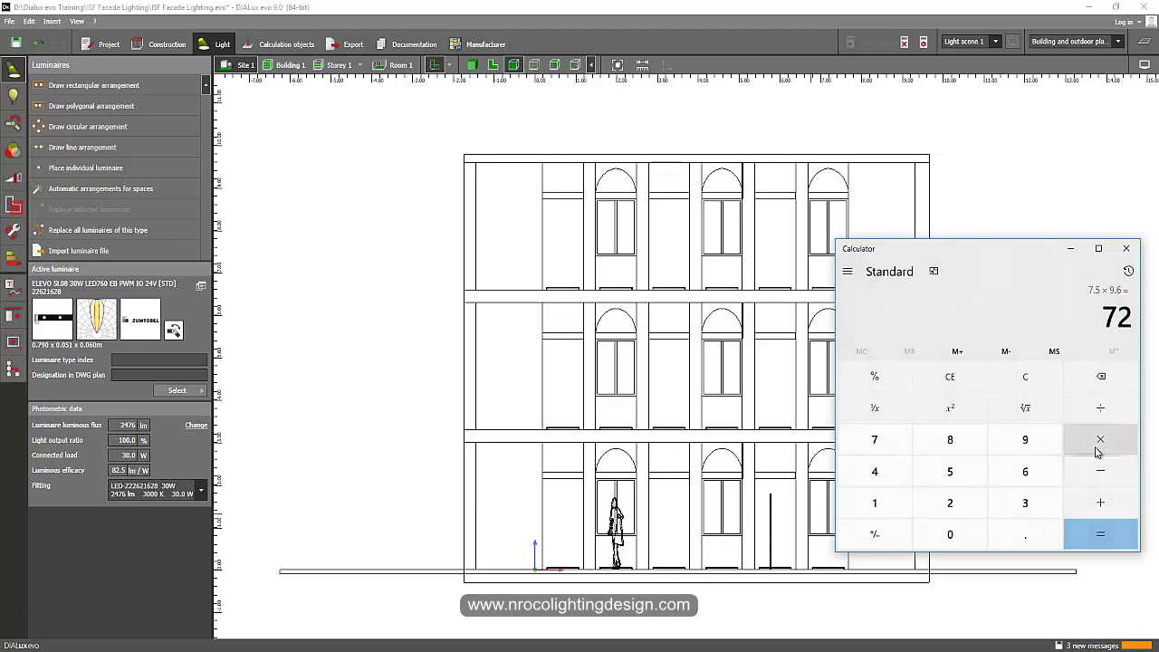
left_click(321, 333)
- Show the illuminated facade in 3D and inspect it close up from the front
left_click(472, 65)
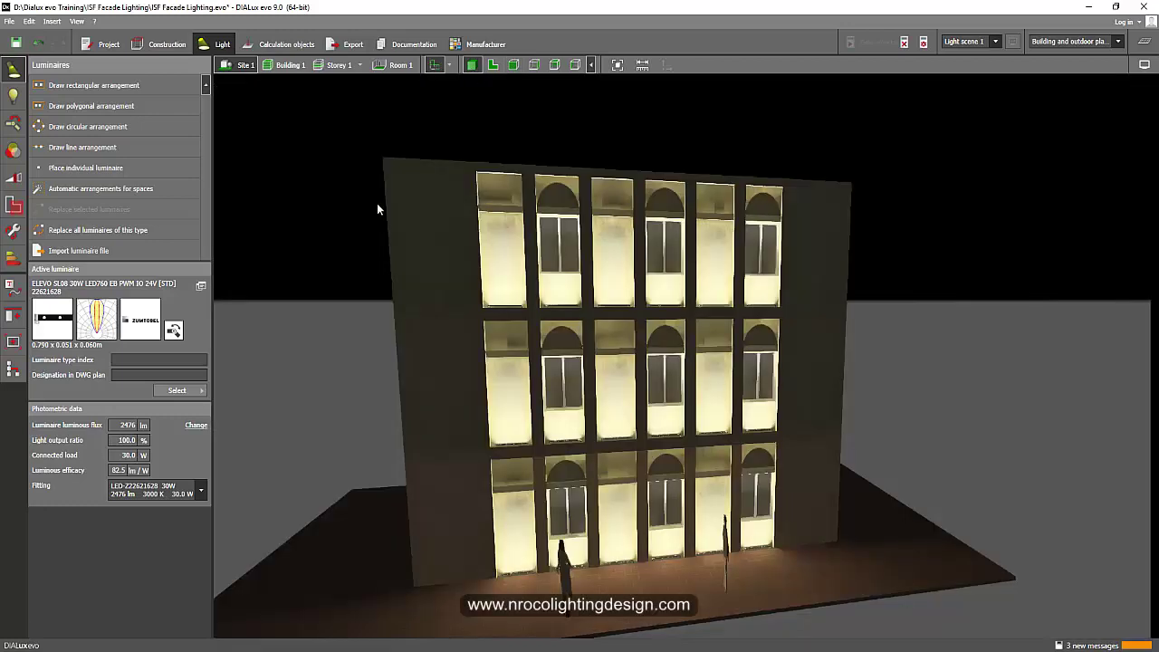
mouse_move(387, 210)
right_mouse_down()
mouse_move(431, 239)
mouse_move(519, 347)
right_mouse_up()
right_click_drag(662, 290, 710, 401)
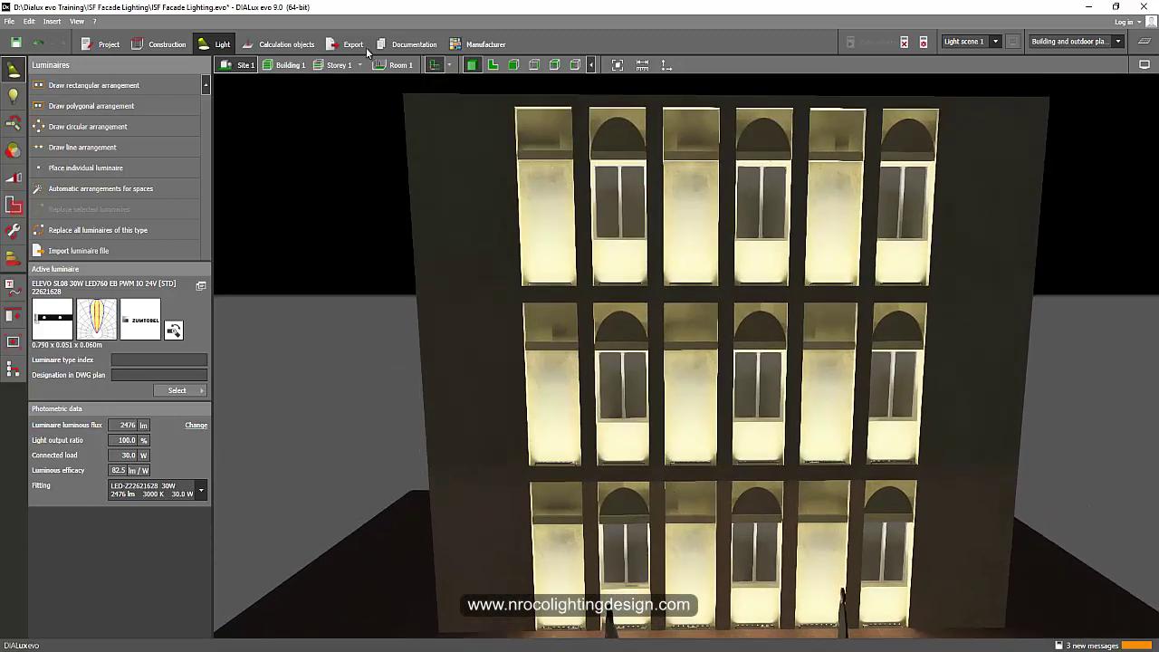
- Examine Building 1's luminaire list in the documentation for the total connected power, and bring up the calculator
left_click(405, 44)
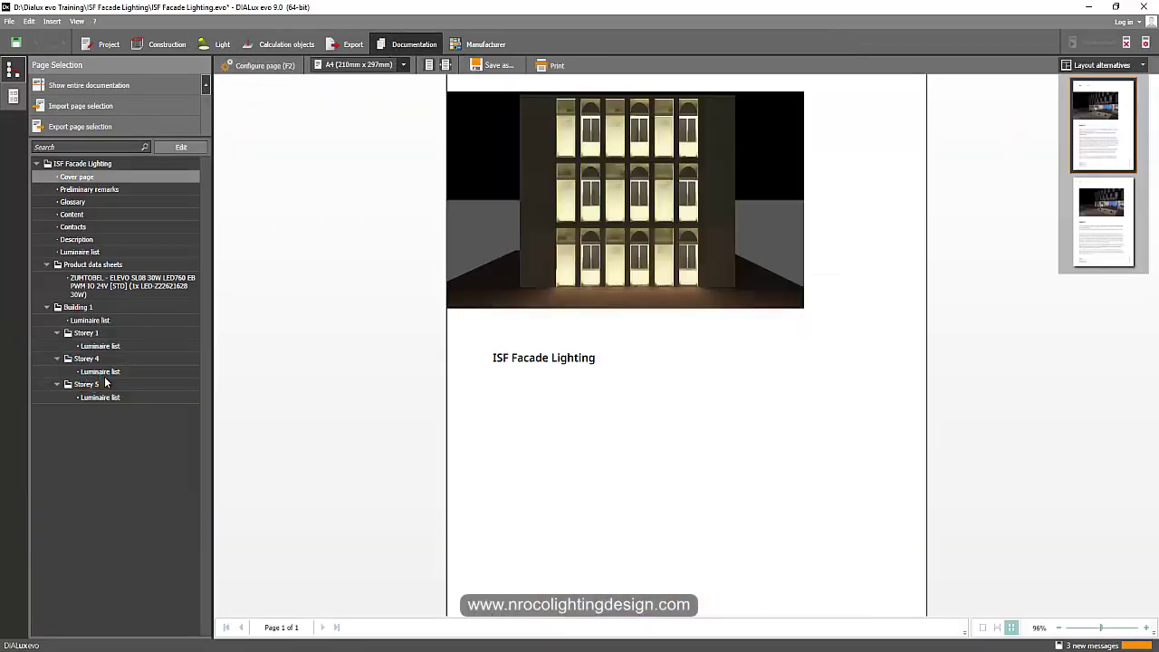
left_click(90, 323)
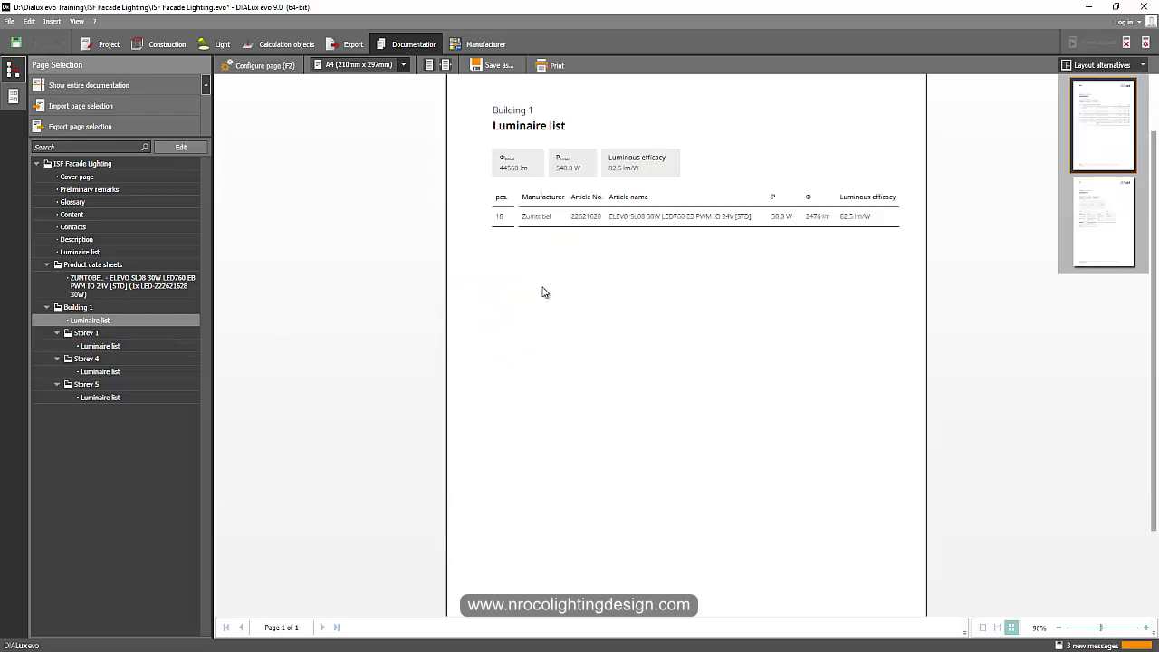
scroll(543, 288, "up", 1)
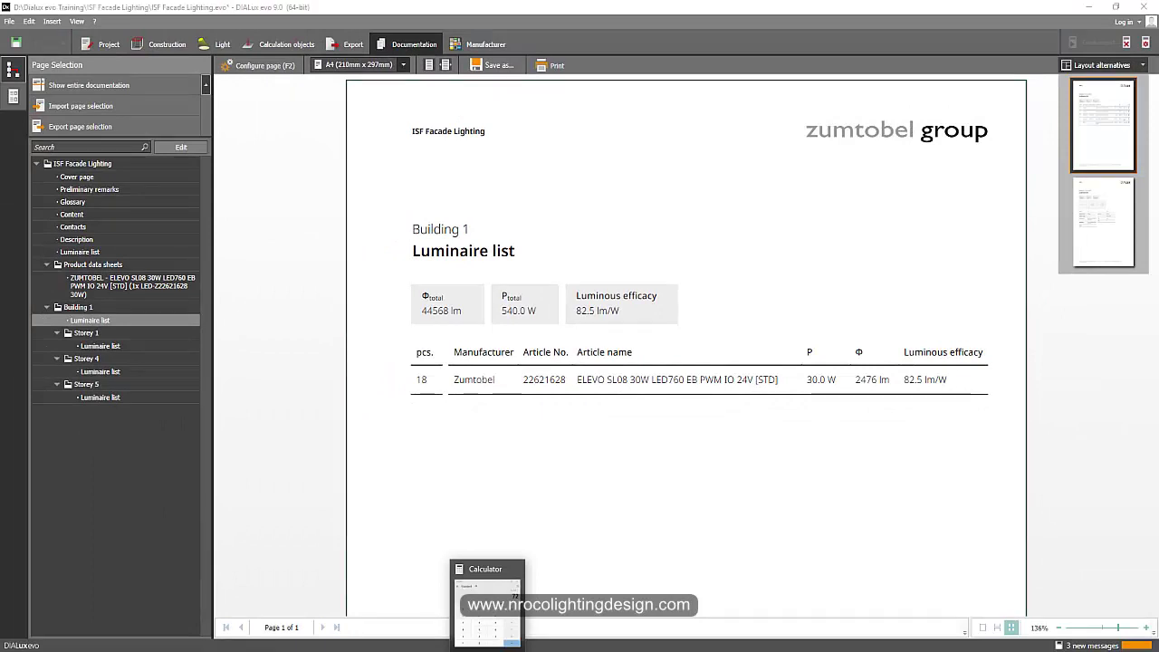
left_click(487, 605)
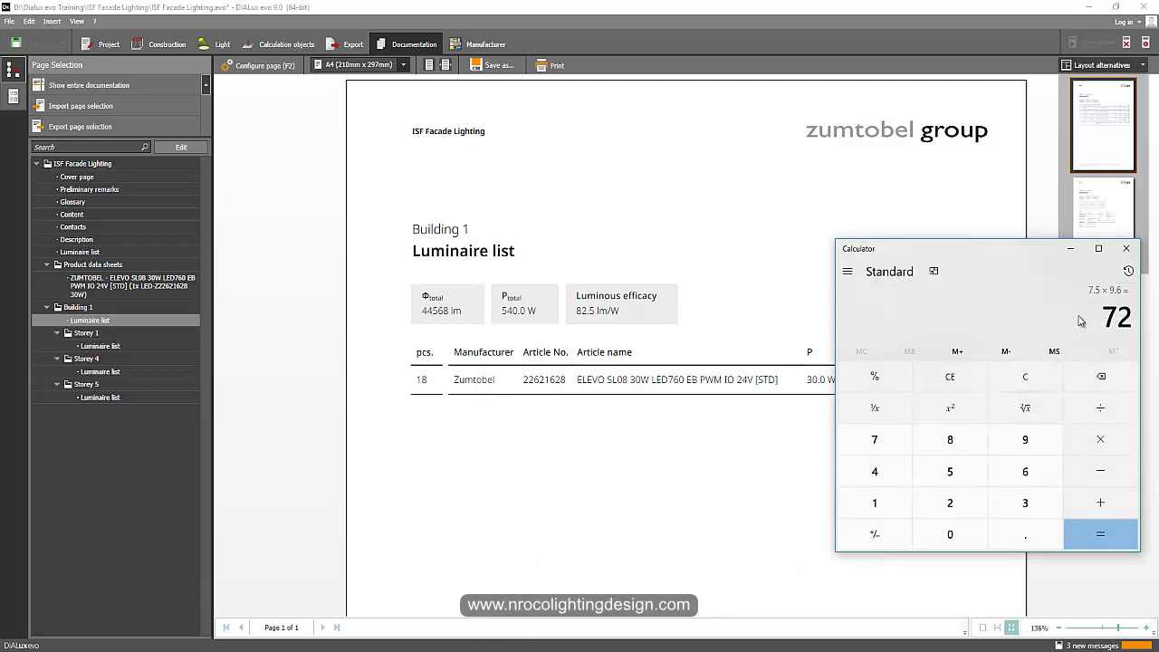
- Switch to the browser, open the watt/square foot to watts/meter squared converter, and return to DIALux evo
key("alt+Tab")
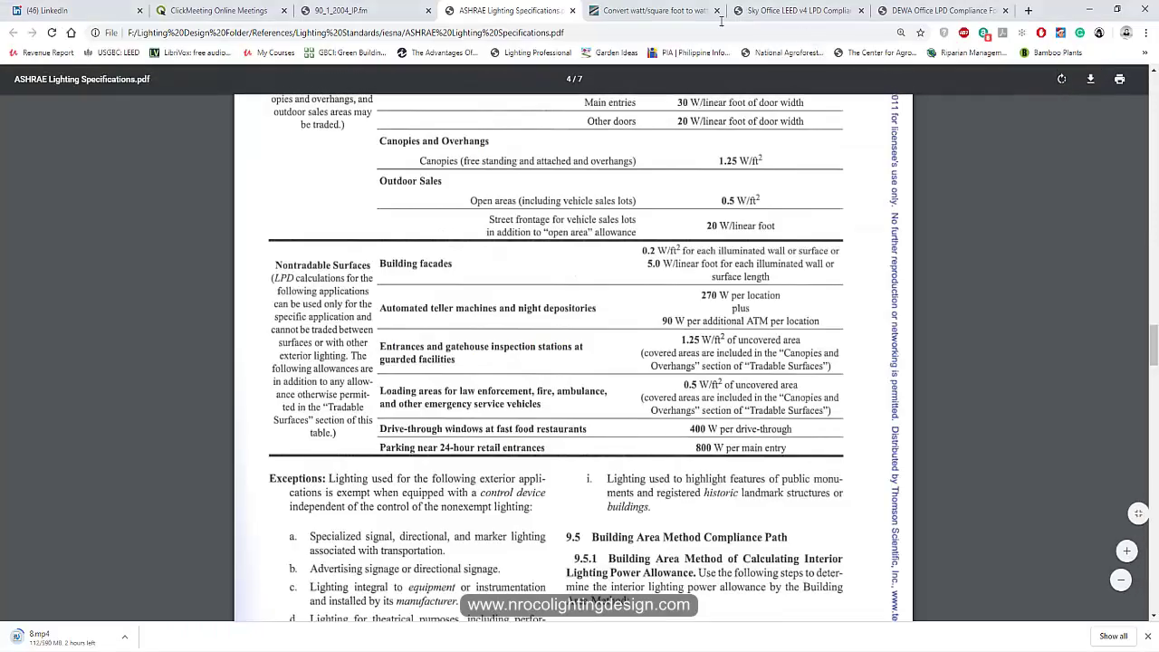
left_click(658, 11)
left_click(221, 246)
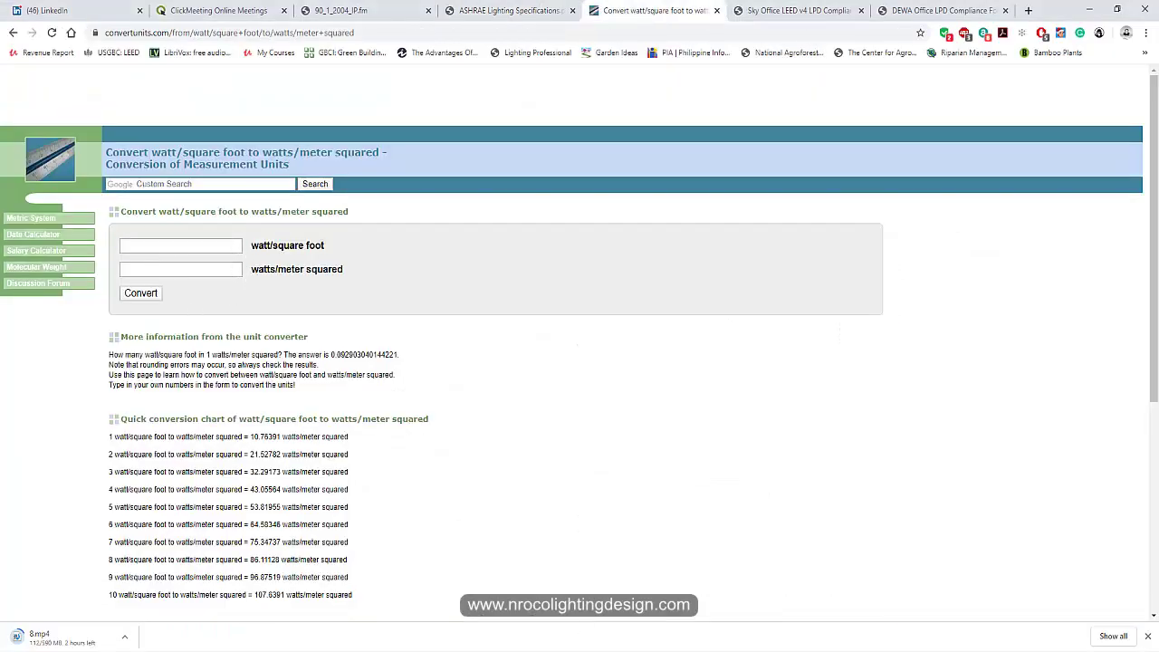
key("alt+Tab")
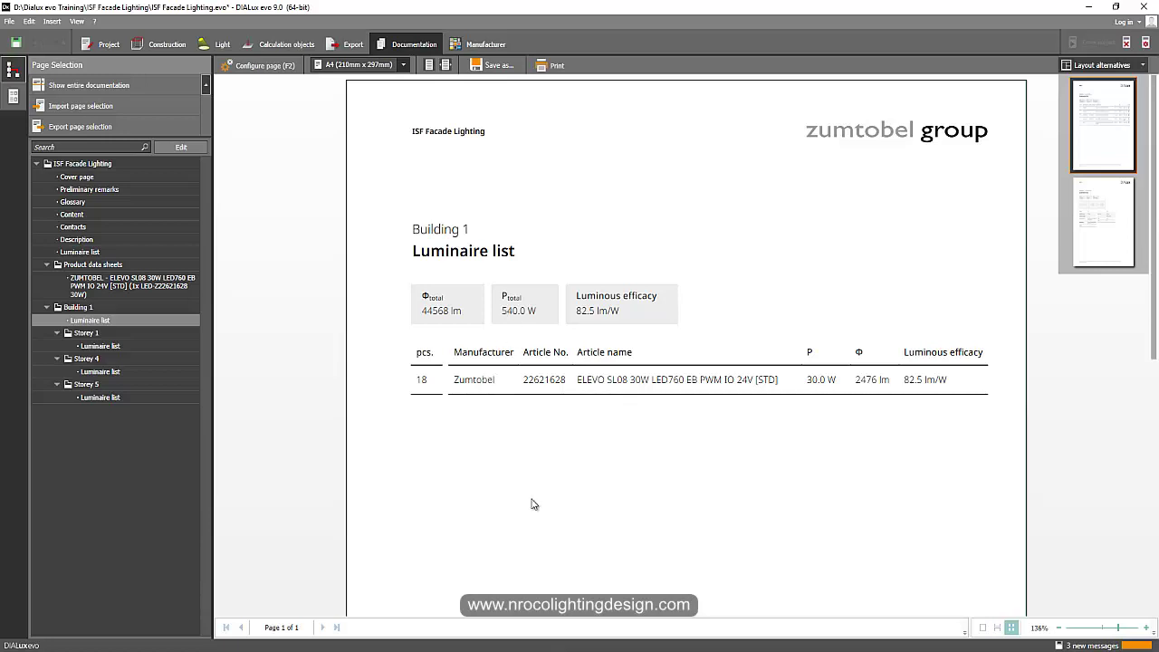
- Calculate the facade's lighting power density in the calculator by dividing 540 by 72
key("alt+Tab")
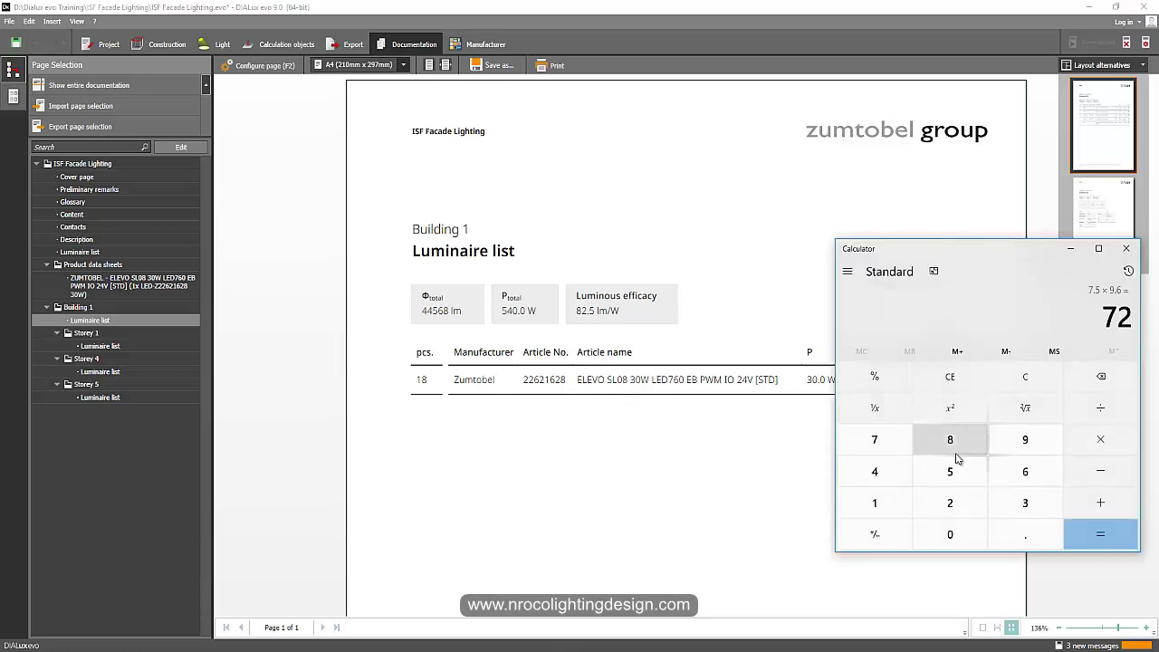
left_click(950, 471)
left_click(875, 471)
left_click(937, 538)
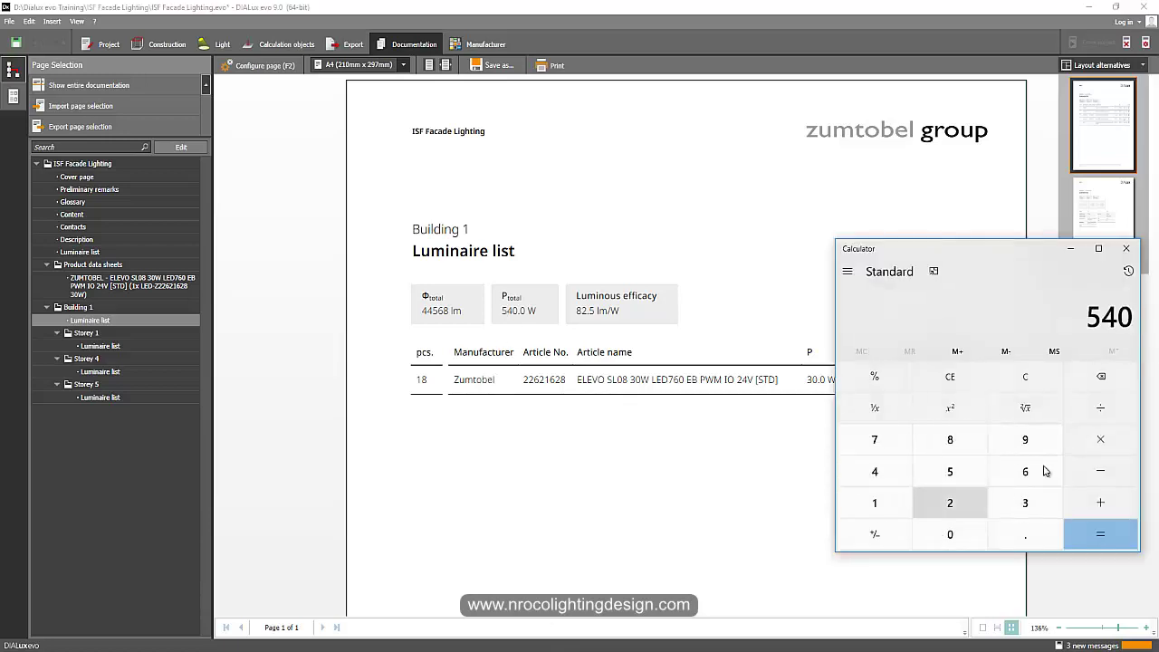
left_click(1110, 410)
left_click(875, 440)
left_click(950, 502)
left_click(1105, 544)
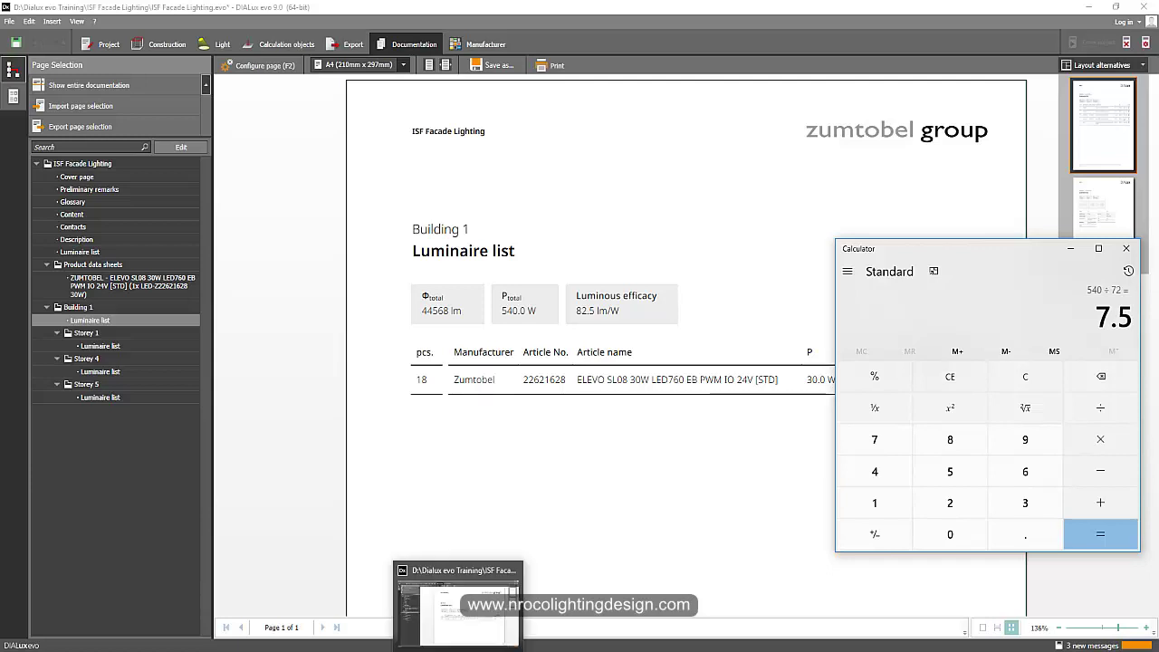
- Switch to the browser's unit converter and convert 7.5 watts/meter squared to watt/square foot
mouse_move(428, 651)
left_click(427, 602)
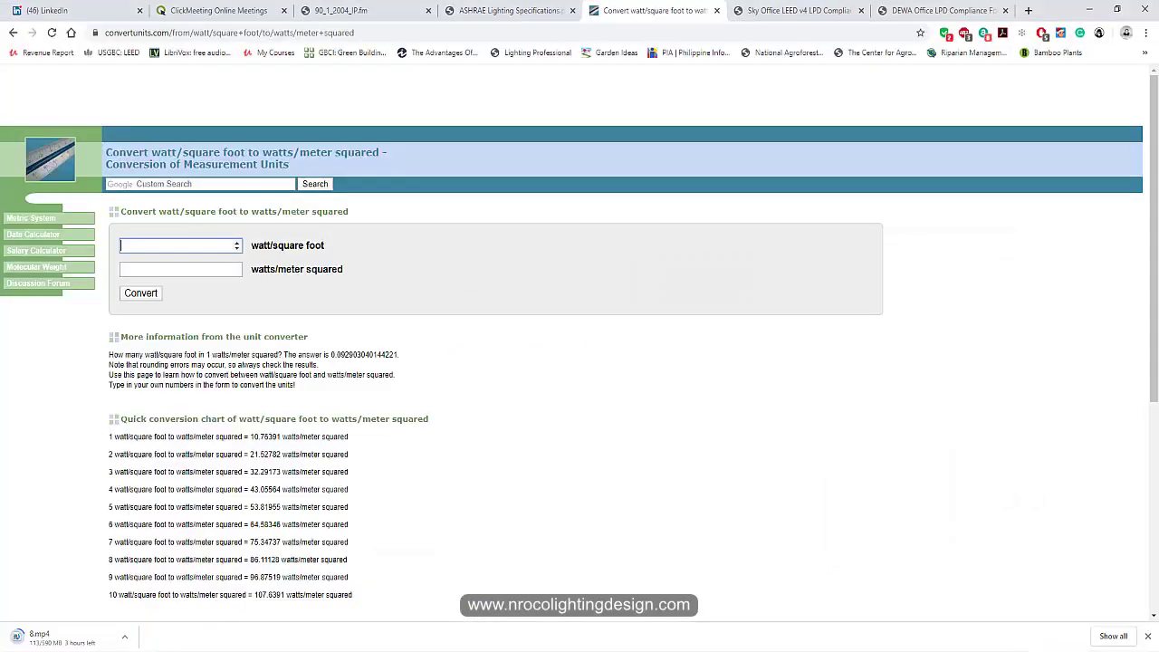
left_click(182, 269)
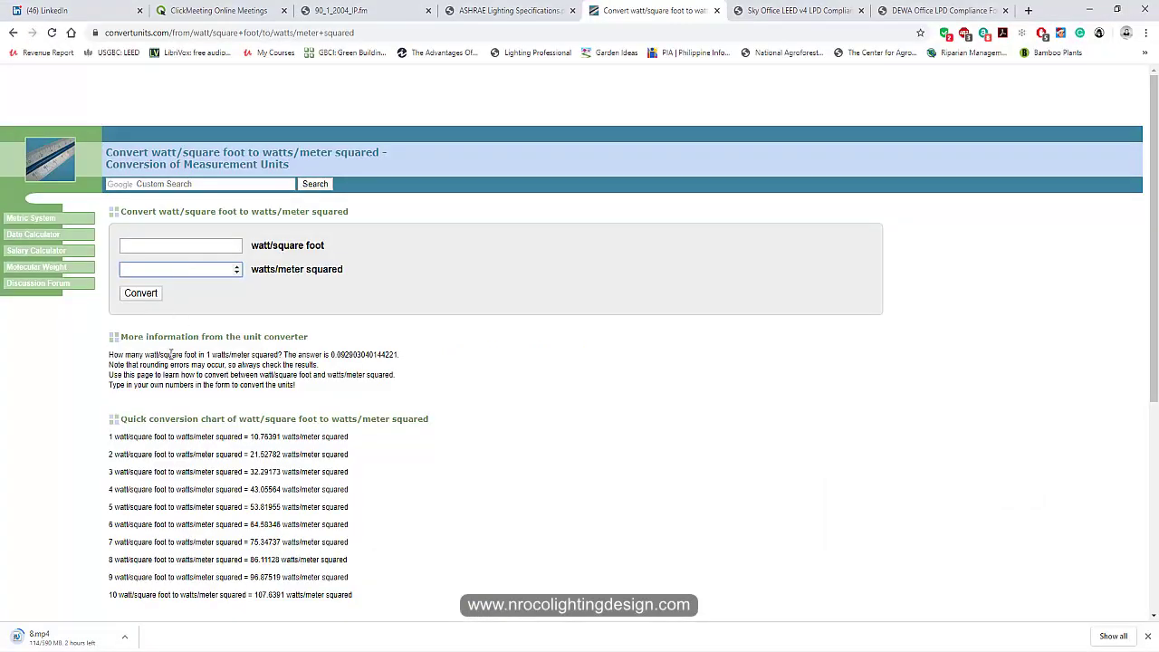
type("7.5")
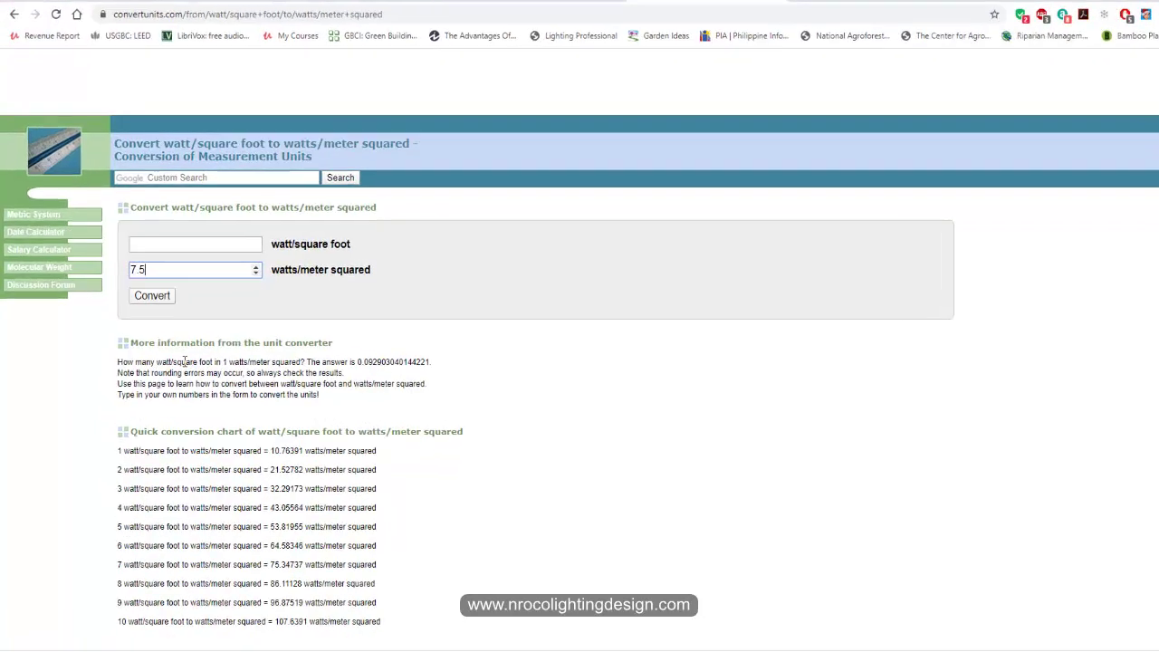
left_click(210, 317)
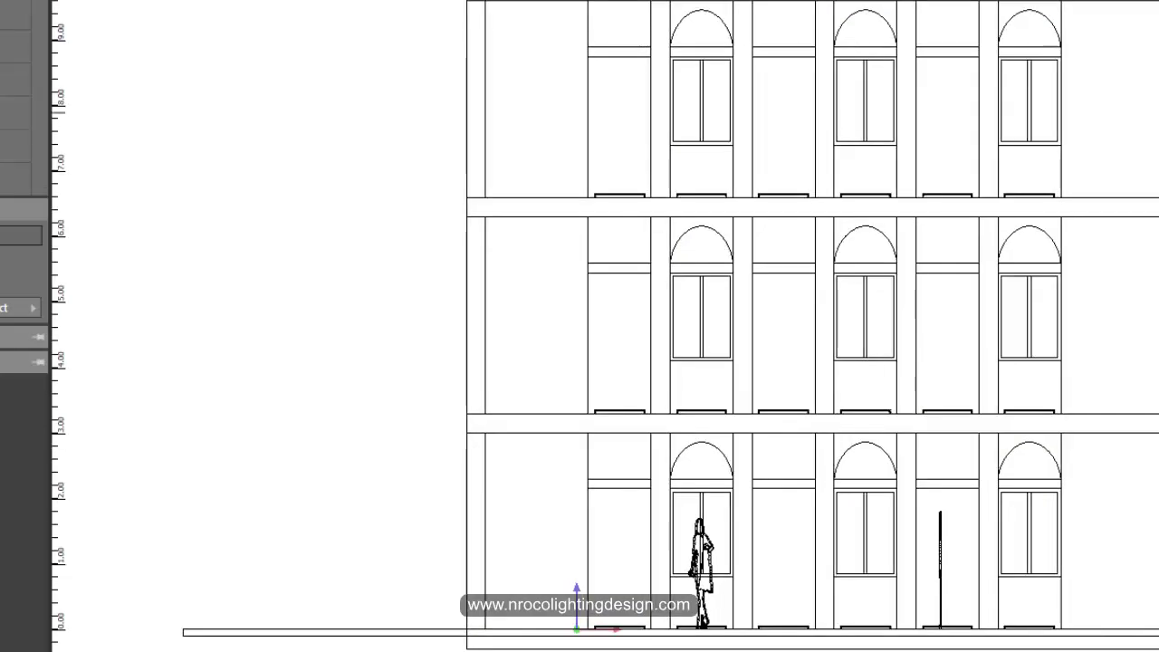
- Consult the linear feet to meter conversion and convert the facade width to feet by multiplying 7.5 by 3.28 in the calculator
left_click(602, 637)
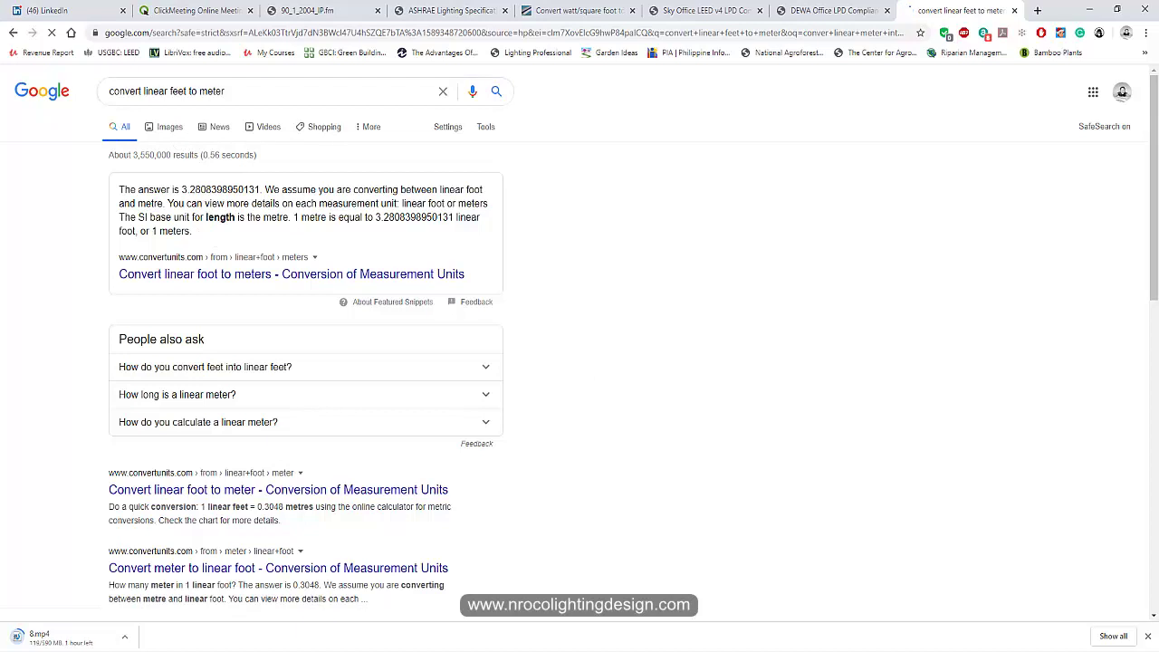
left_click(493, 609)
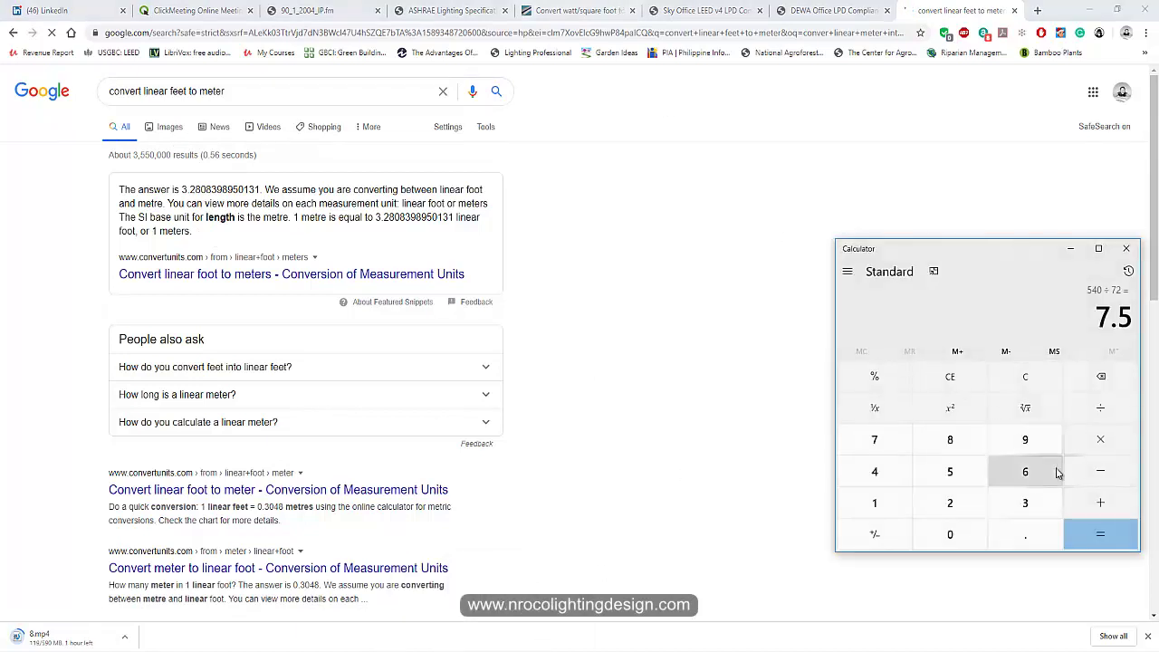
left_click(1100, 439)
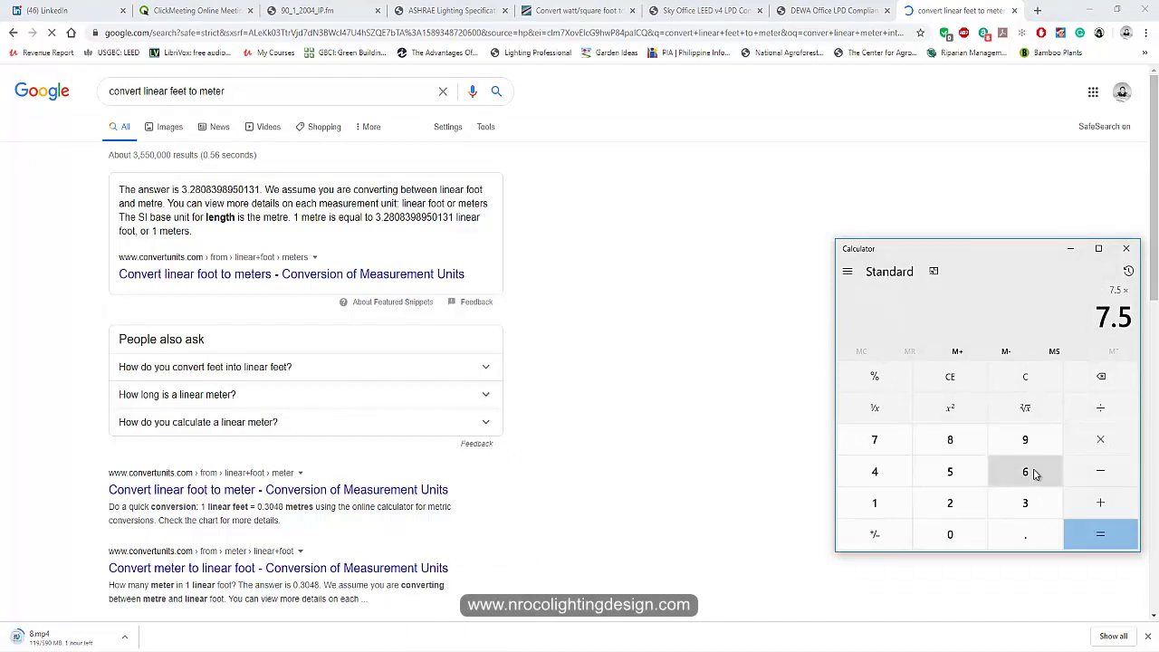
left_click(1025, 507)
left_click(1020, 537)
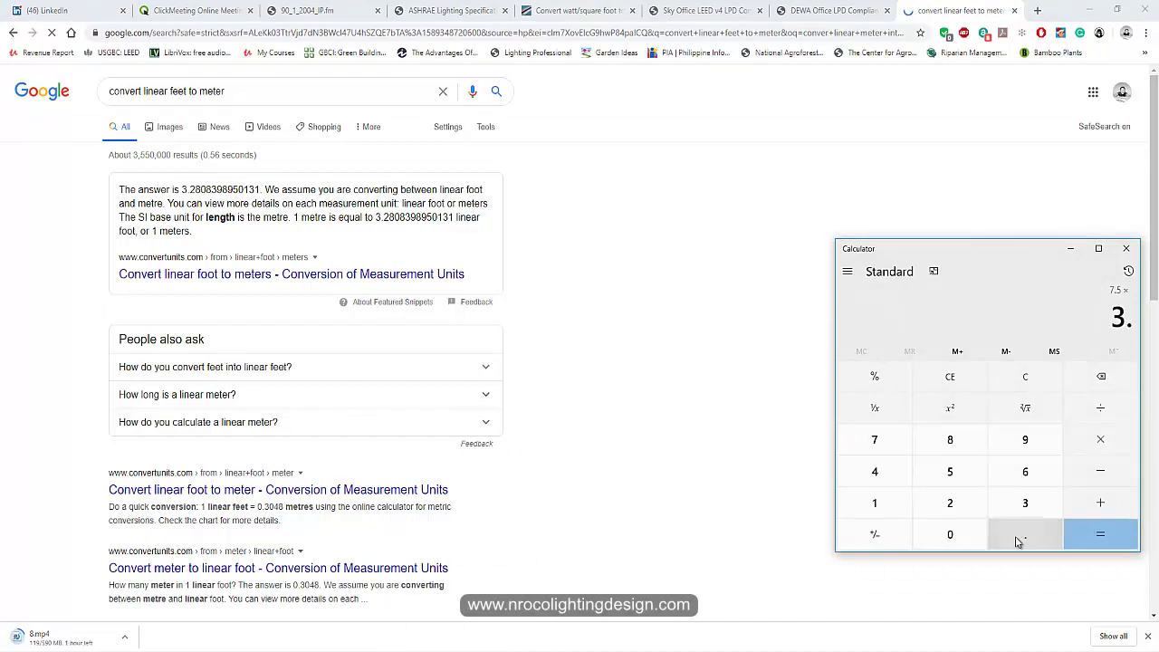
left_click(950, 504)
left_click(950, 440)
left_click(1099, 535)
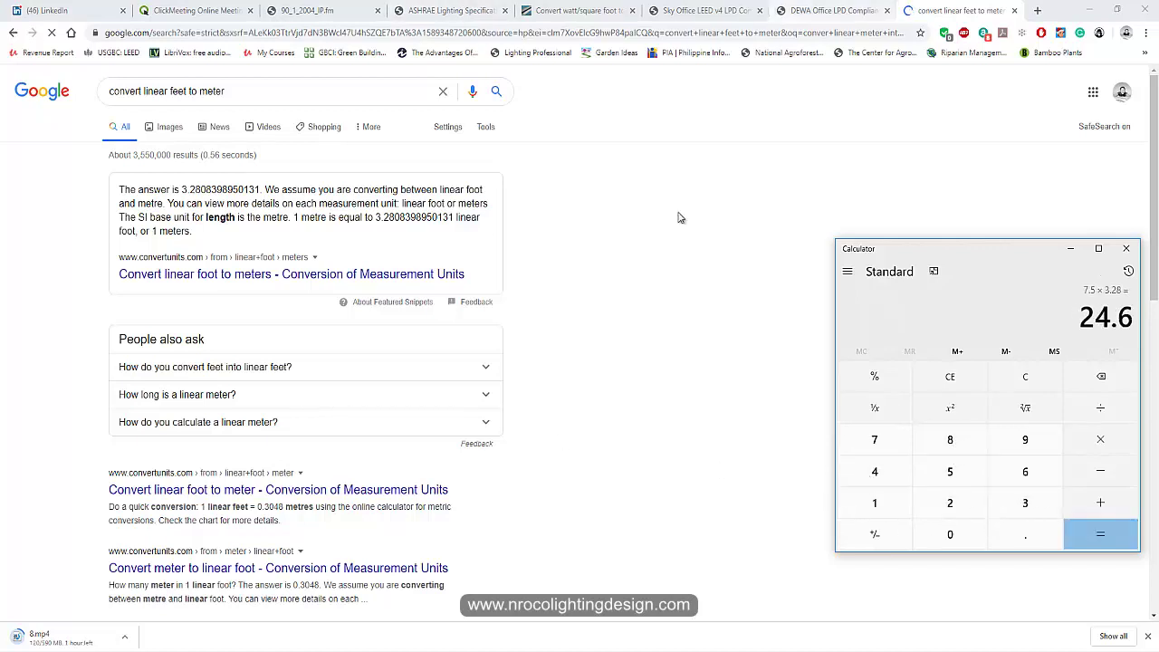
- Return to DIALux evo, reopen Building 1's luminaire list in the documentation and bring up the calculator
left_click(465, 526)
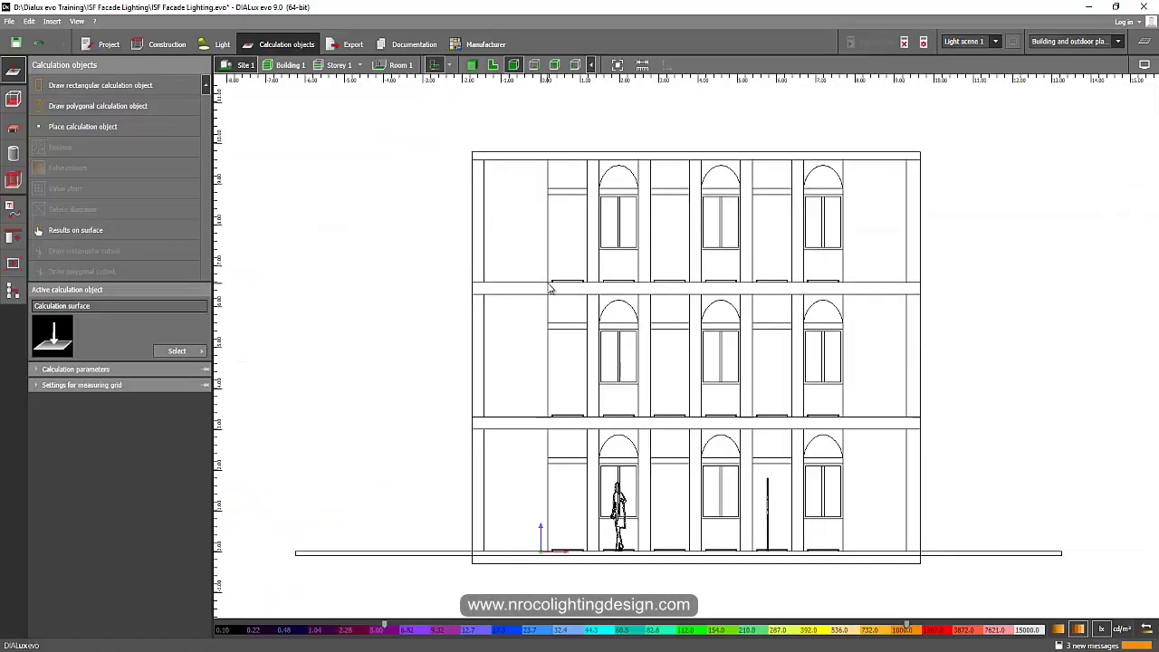
left_click(396, 44)
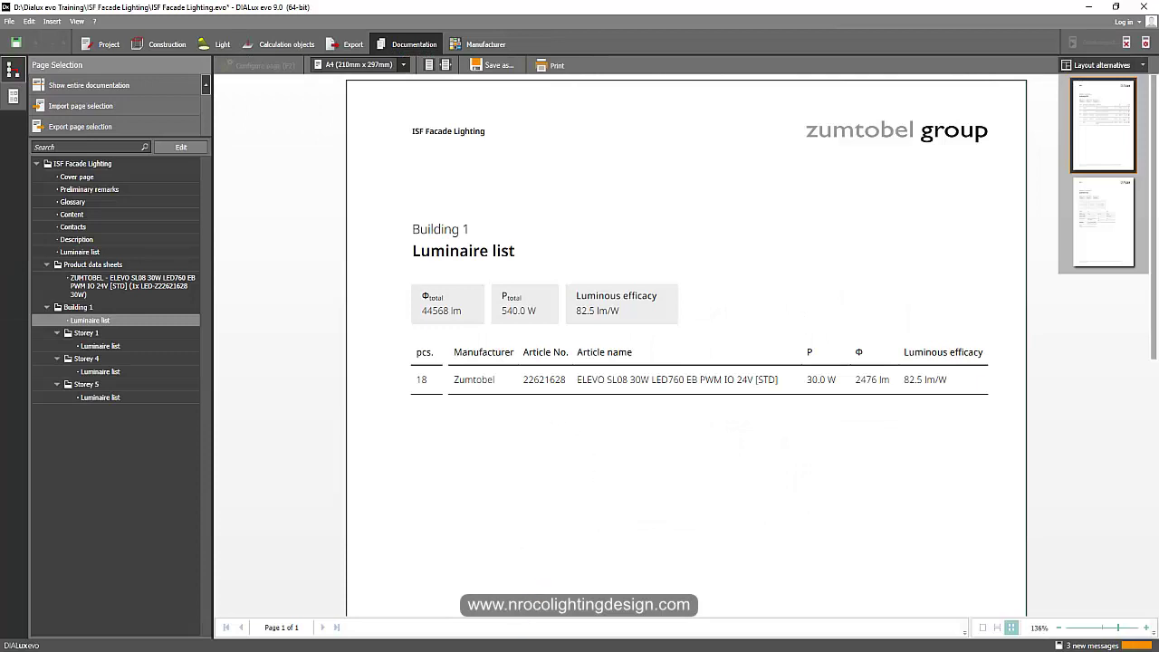
mouse_move(487, 650)
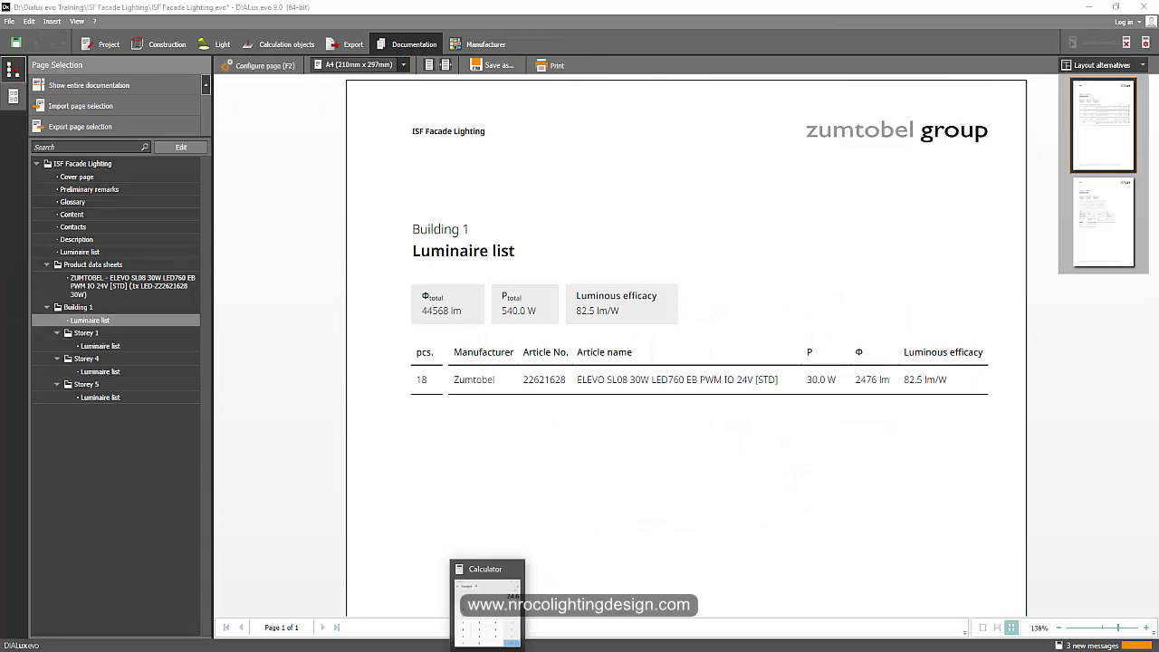
left_click(487, 602)
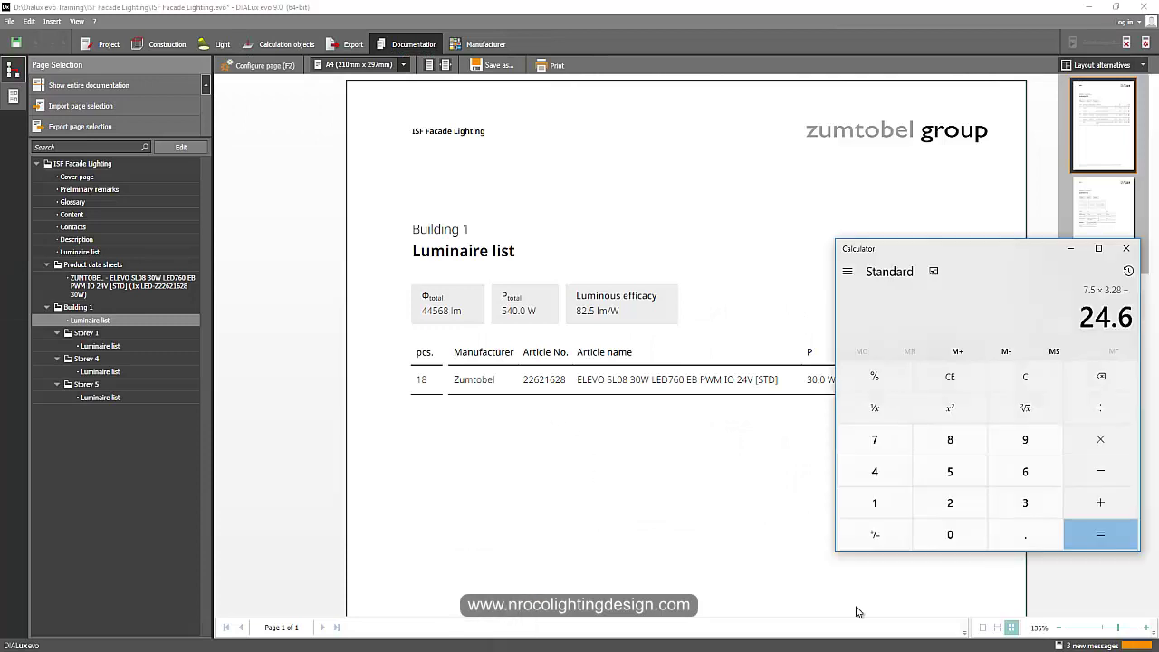
- Calculate the facade's lighting power per linear foot in the calculator by dividing 540 by 26.4
left_click(950, 472)
left_click(874, 471)
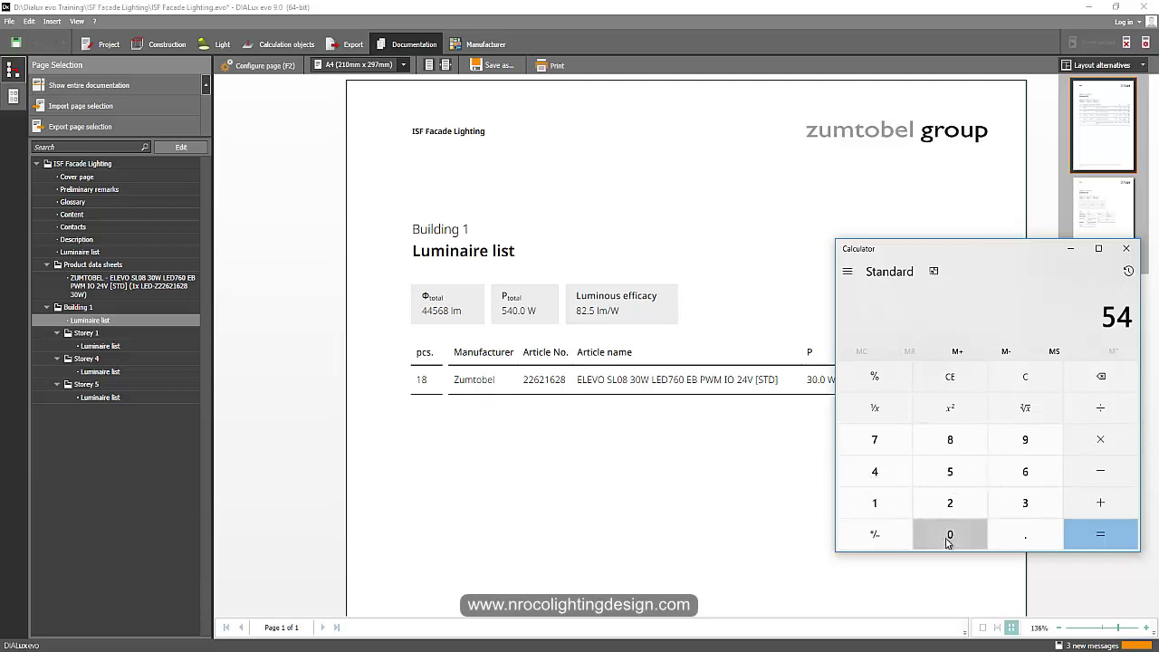
left_click(950, 534)
left_click(1100, 407)
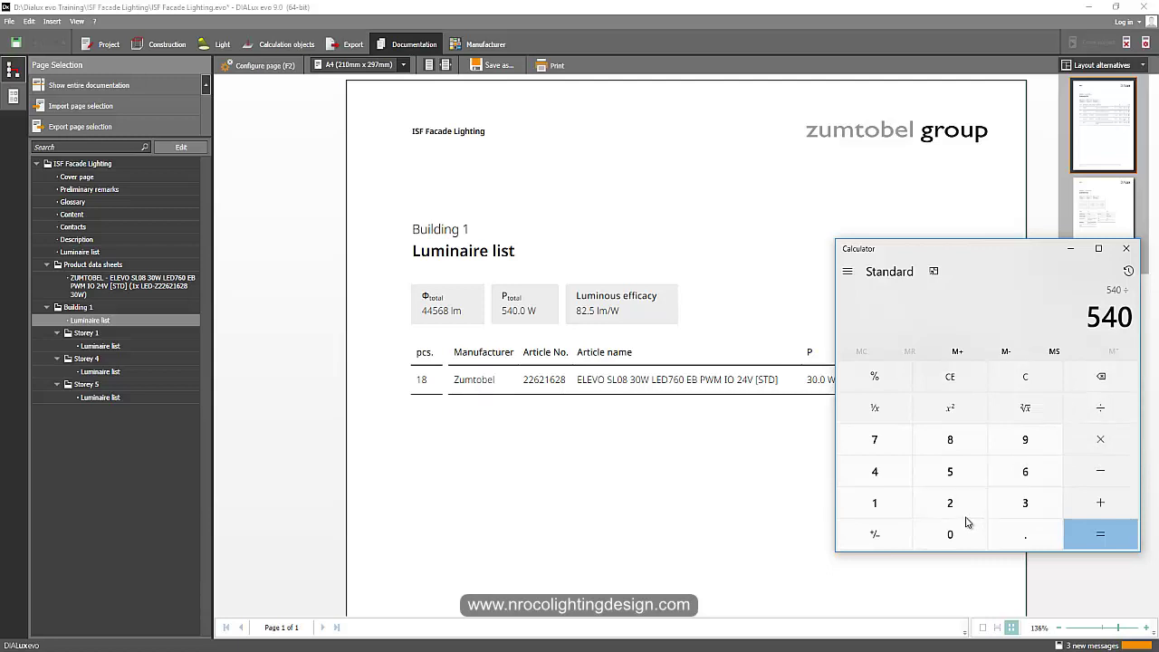
left_click(969, 504)
left_click(1025, 471)
left_click(1025, 534)
left_click(875, 471)
left_click(1102, 535)
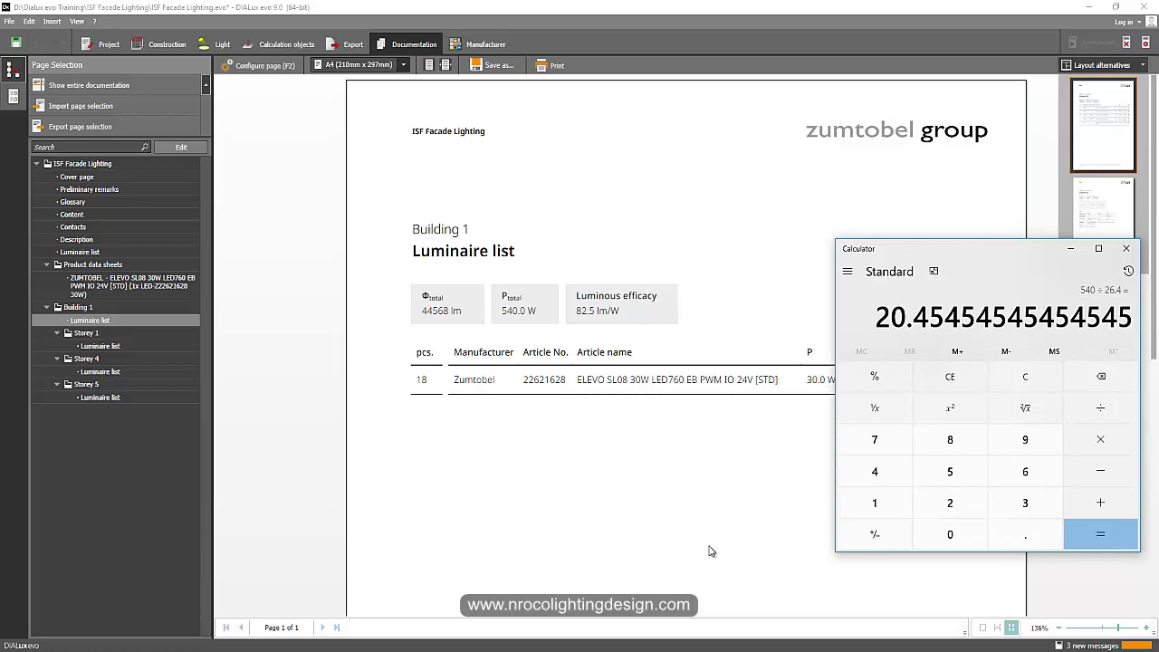
- In the browser, compare the converted power density with the ASHRAE building facade allowances, and open the DEWA Office LPD Compliance Form
key("alt+Tab")
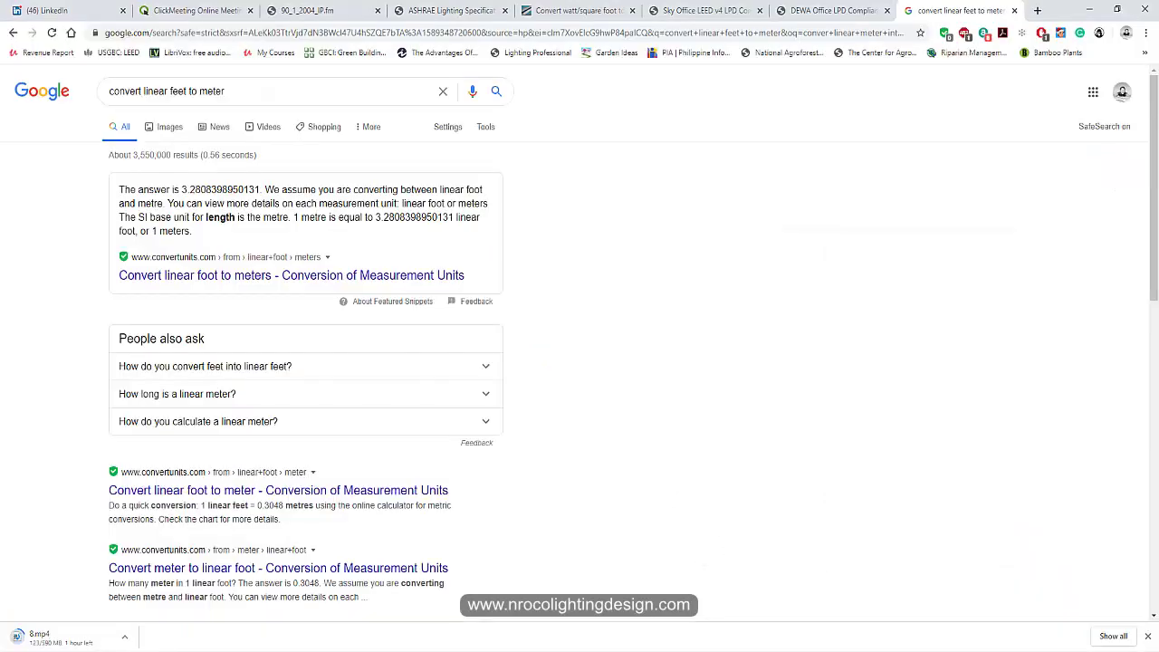
left_click(563, 10)
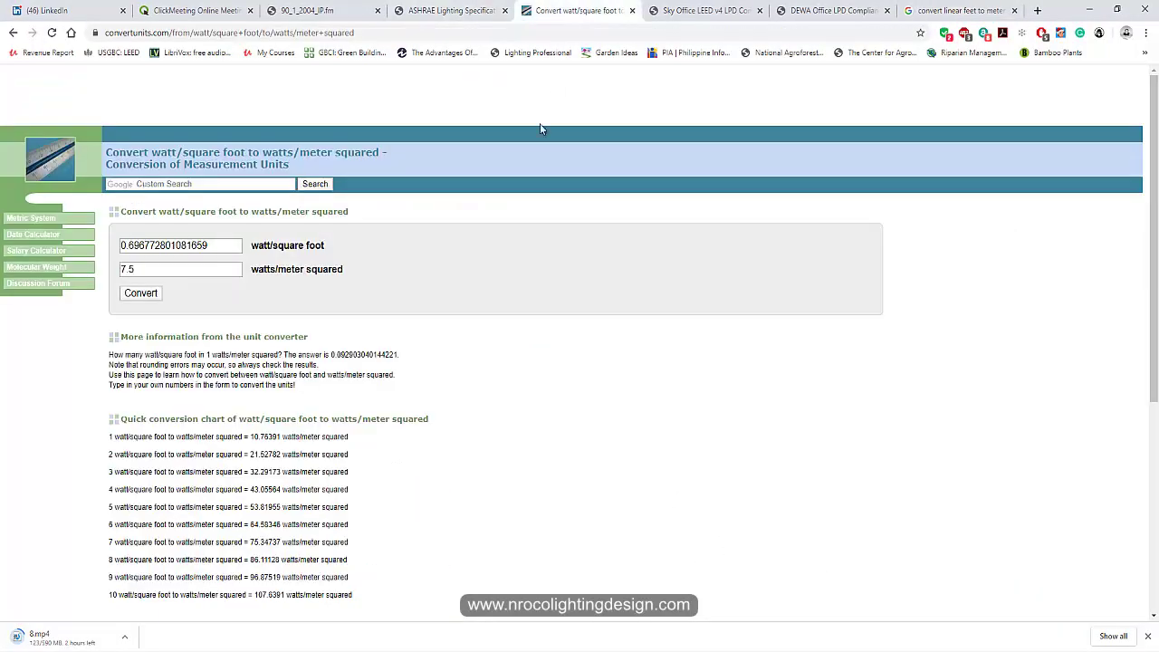
left_click(435, 12)
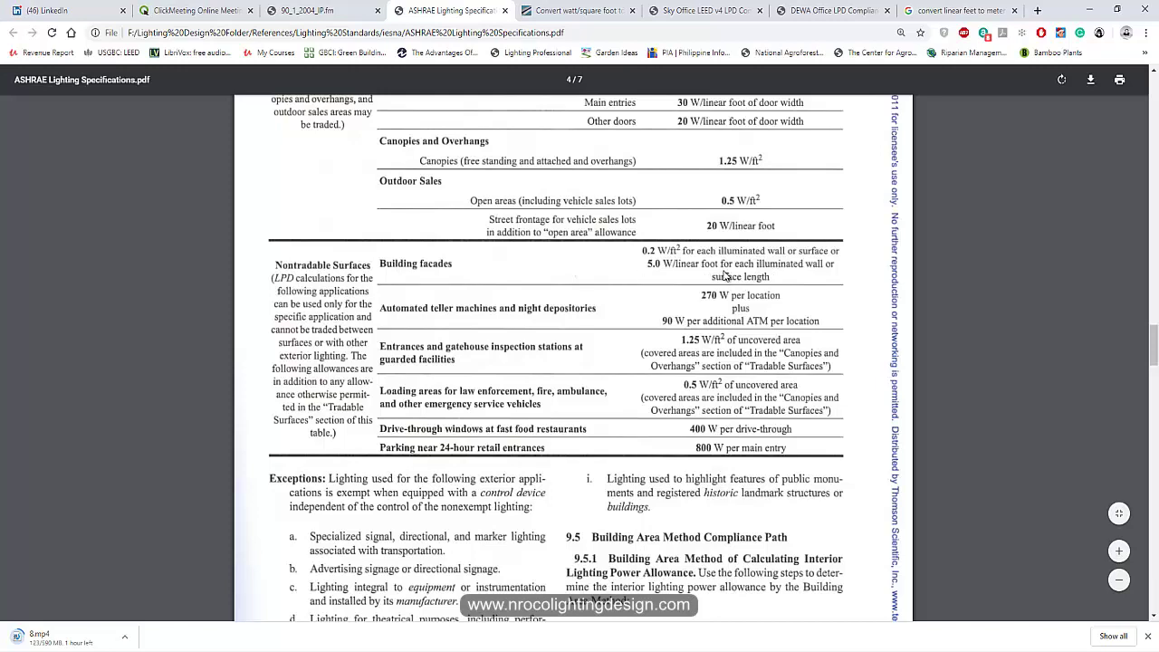
left_click(833, 13)
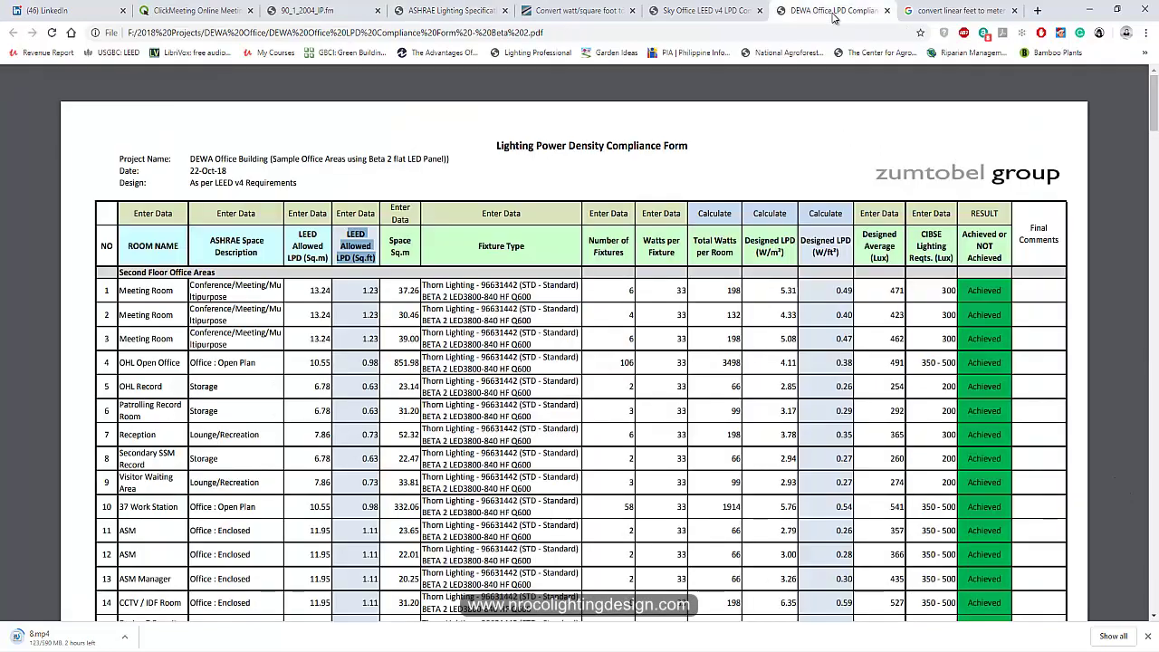
- Consult the ASHRAE facade allowances again, switch back to DIALux evo and examine the illuminated facade in 3D in calculation objects mode
left_click(443, 12)
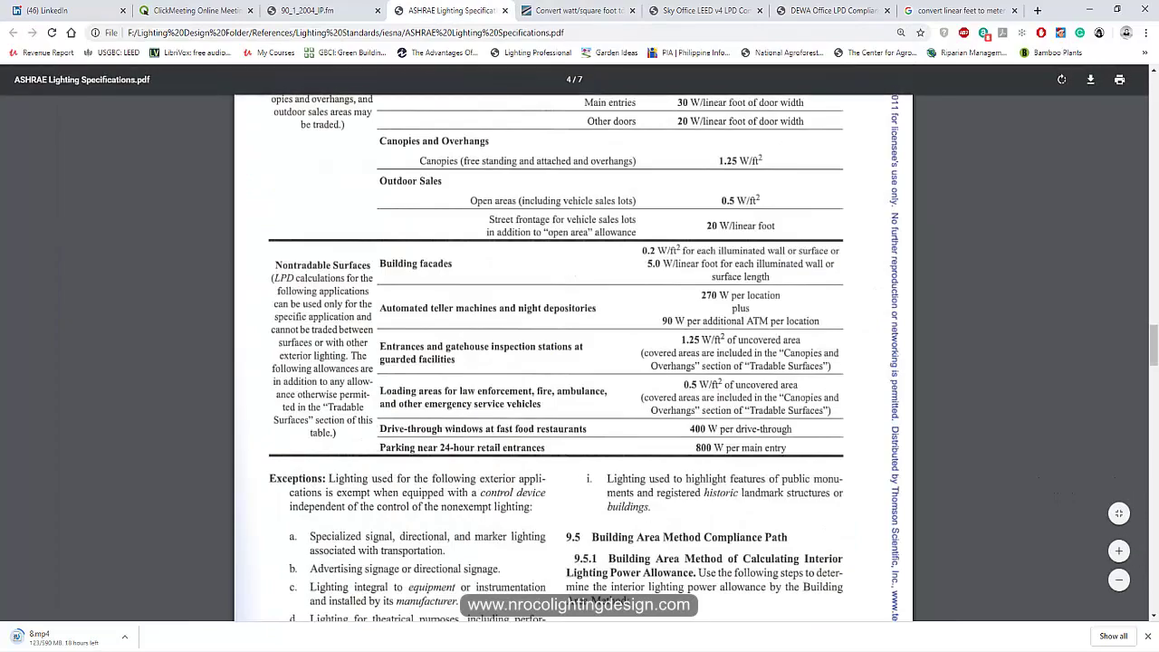
key("alt+Tab")
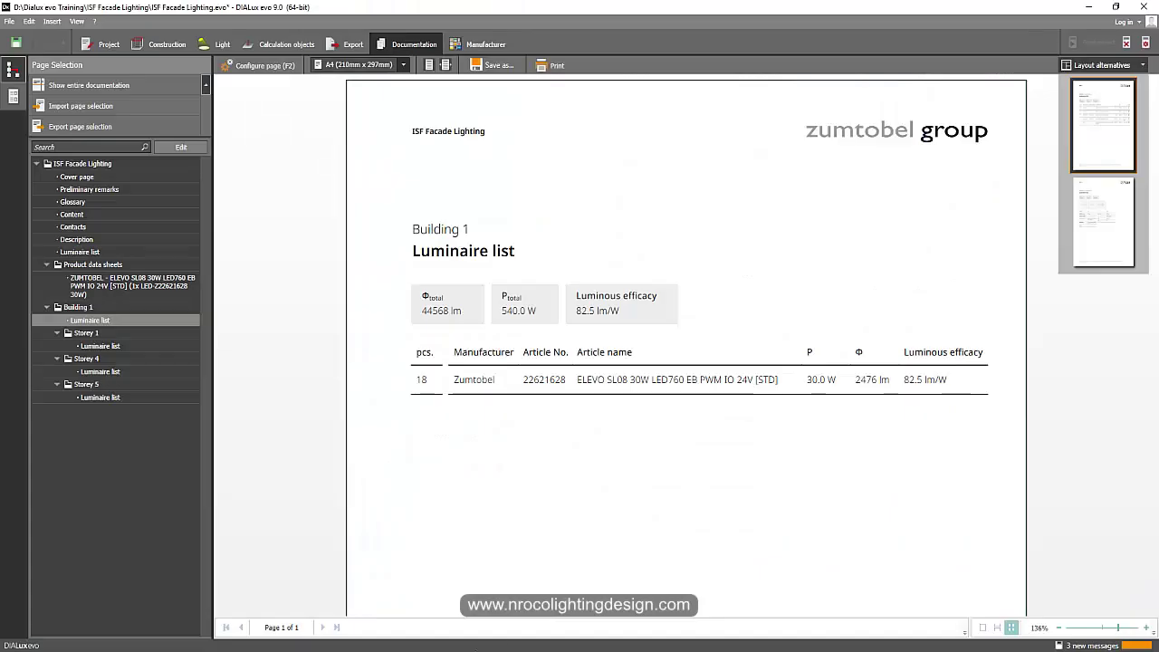
left_click(274, 44)
left_click(471, 65)
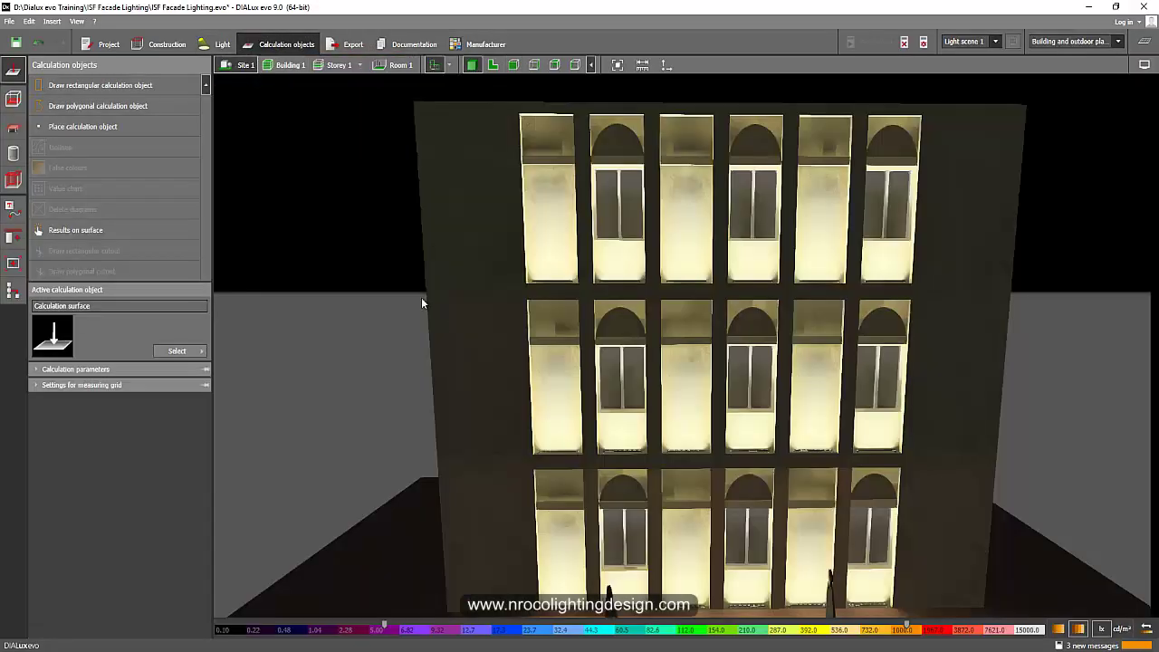
left_click_drag(404, 290, 570, 326)
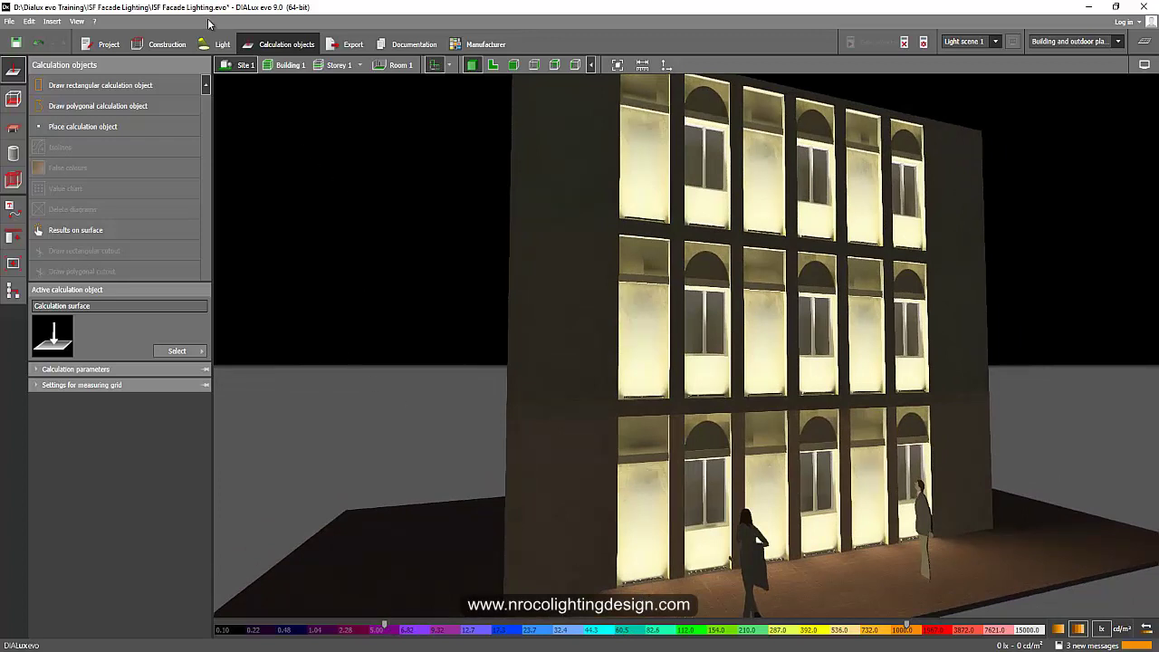
- In light mode, select the ground-floor row of facade luminaires and display its photometric data
left_click(220, 43)
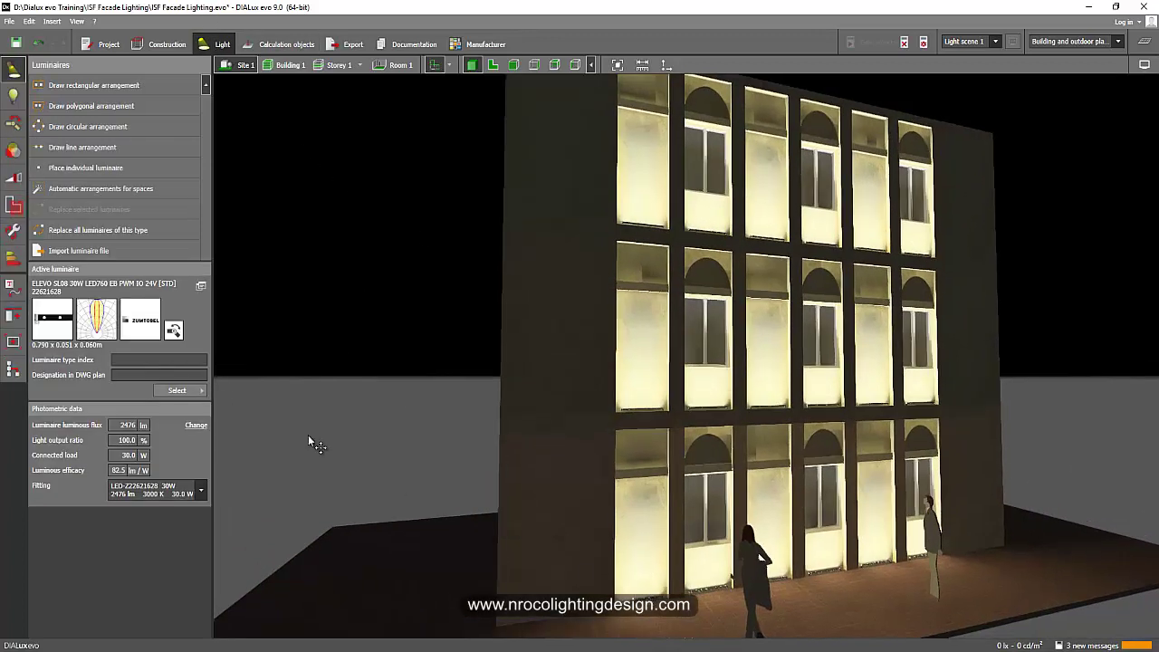
left_click(724, 584)
scroll(108, 507, "down", 1)
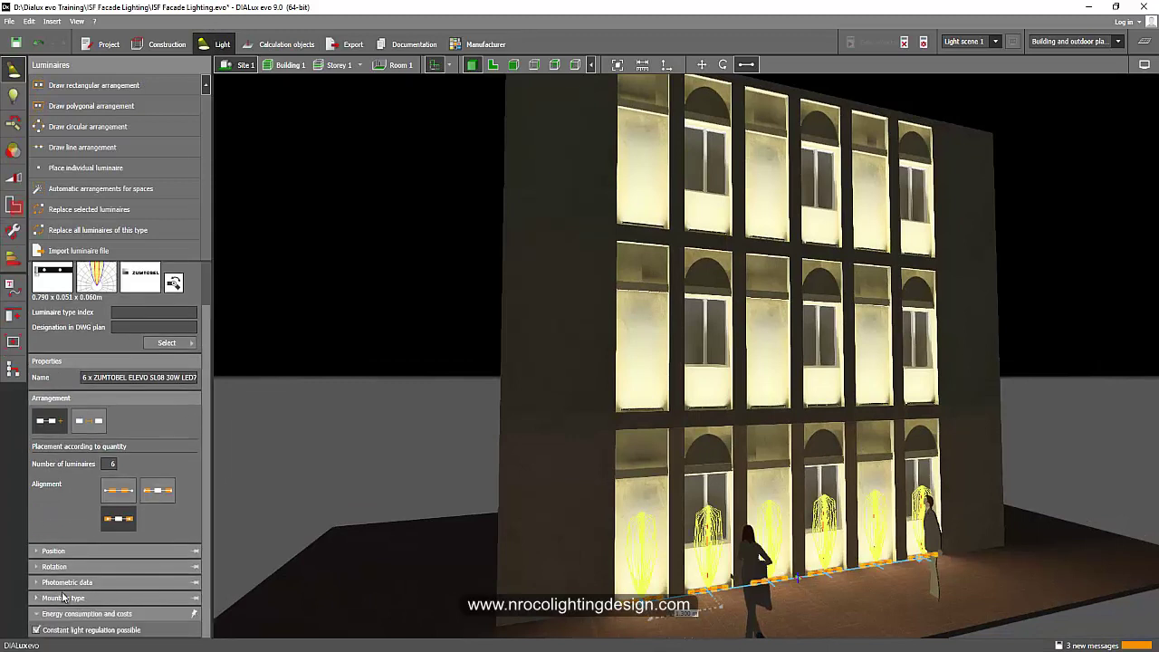
left_click(36, 582)
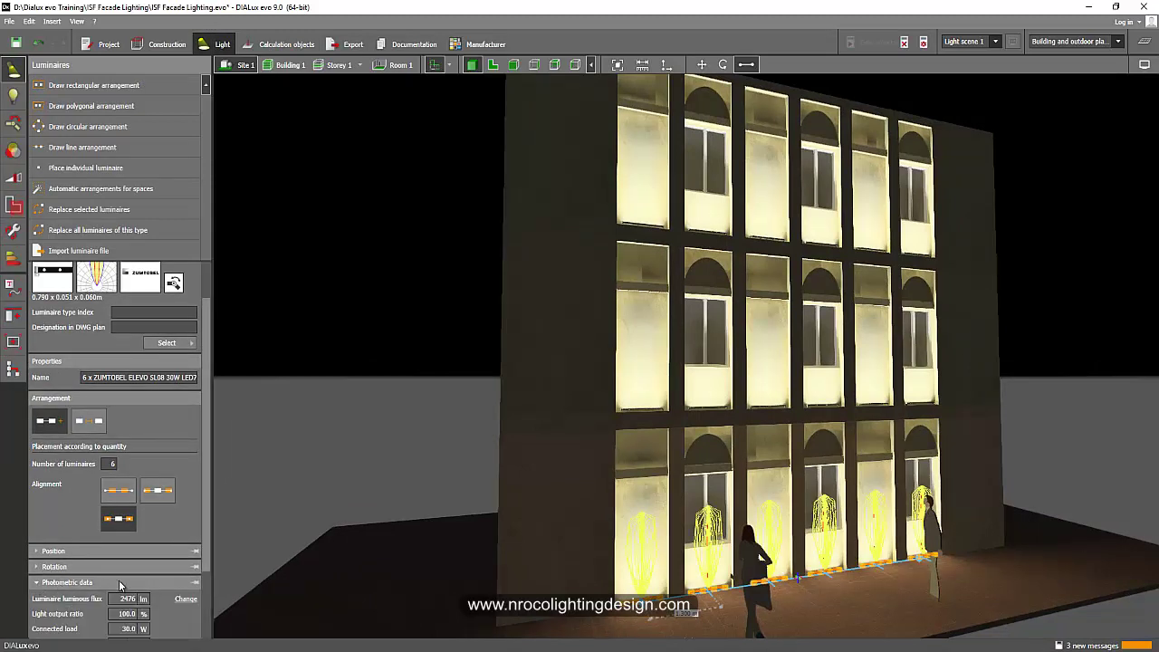
scroll(119, 589, "down", 2)
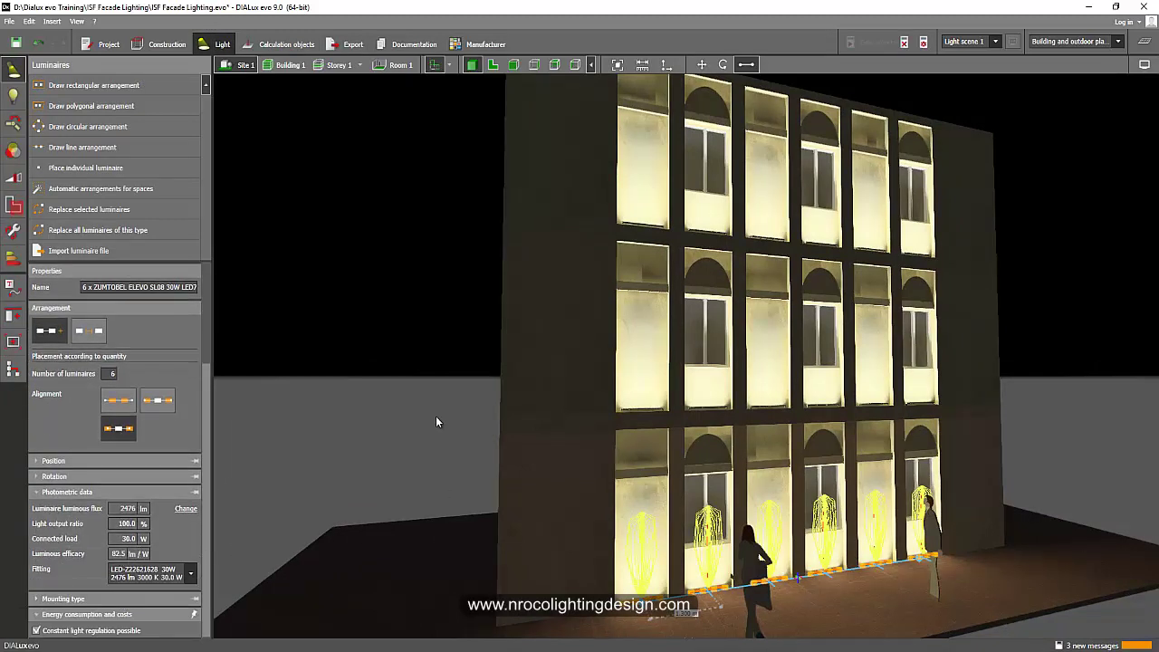
- Deselect the luminaires, examine the facade from an angle and the front, and reselect the ground-floor luminaire row
mouse_move(442, 316)
right_mouse_down()
mouse_move(427, 262)
mouse_move(471, 284)
mouse_move(447, 271)
mouse_move(448, 308)
right_mouse_up()
right_click_drag(510, 421, 400, 328)
left_click(371, 282)
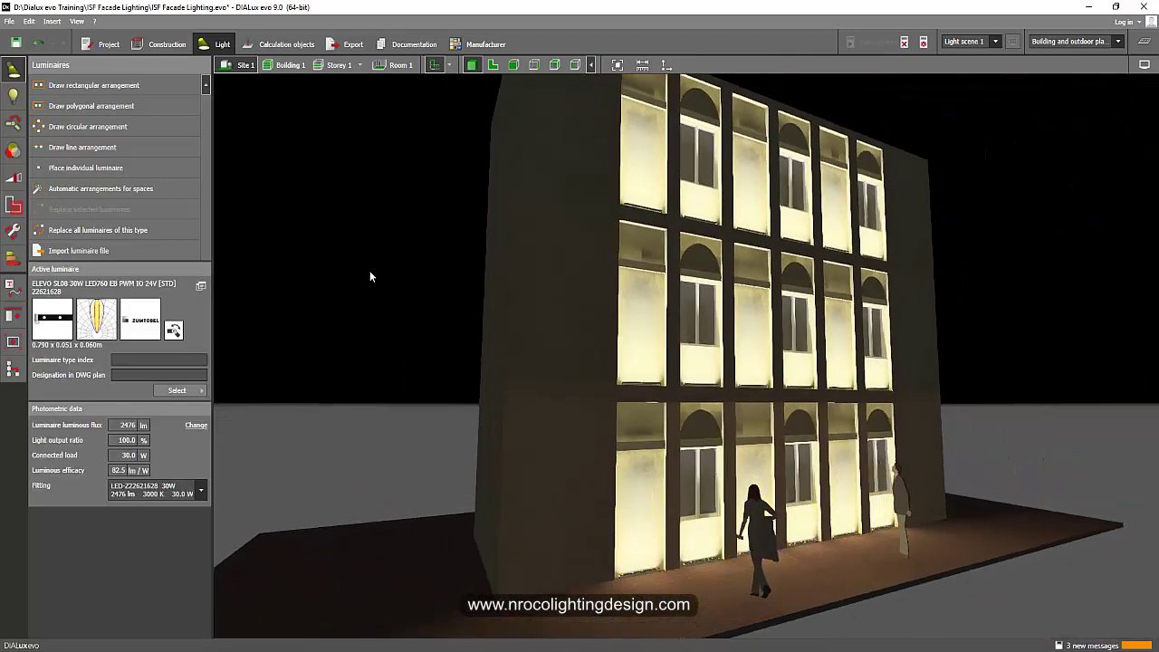
right_click_drag(384, 225, 373, 381)
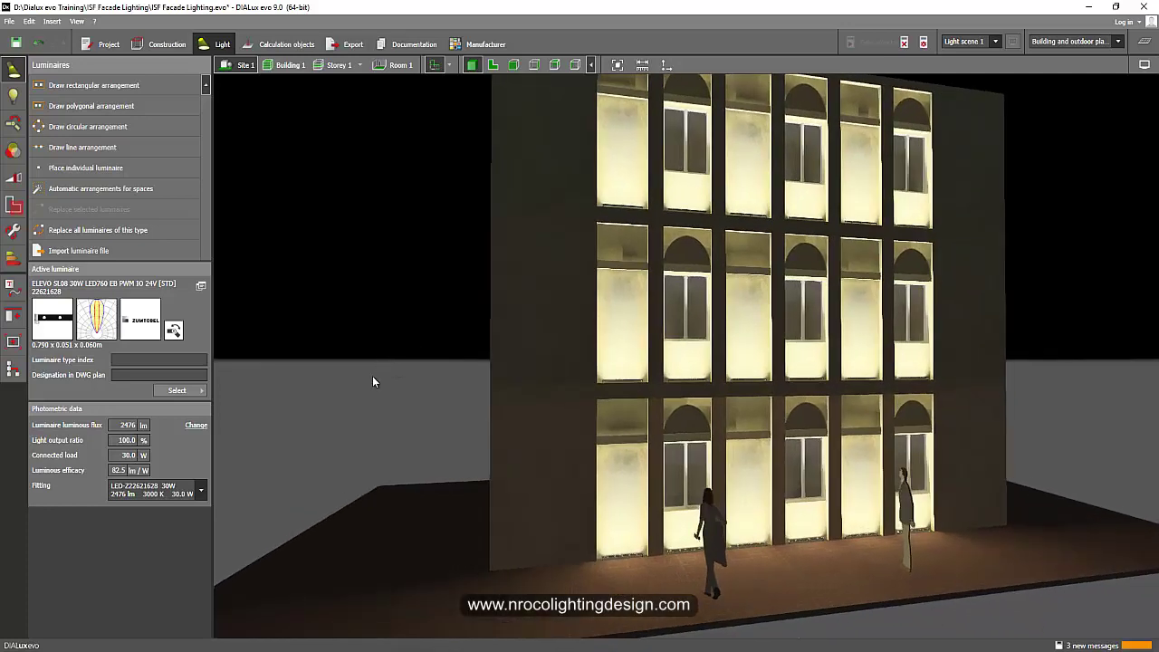
left_click(622, 561)
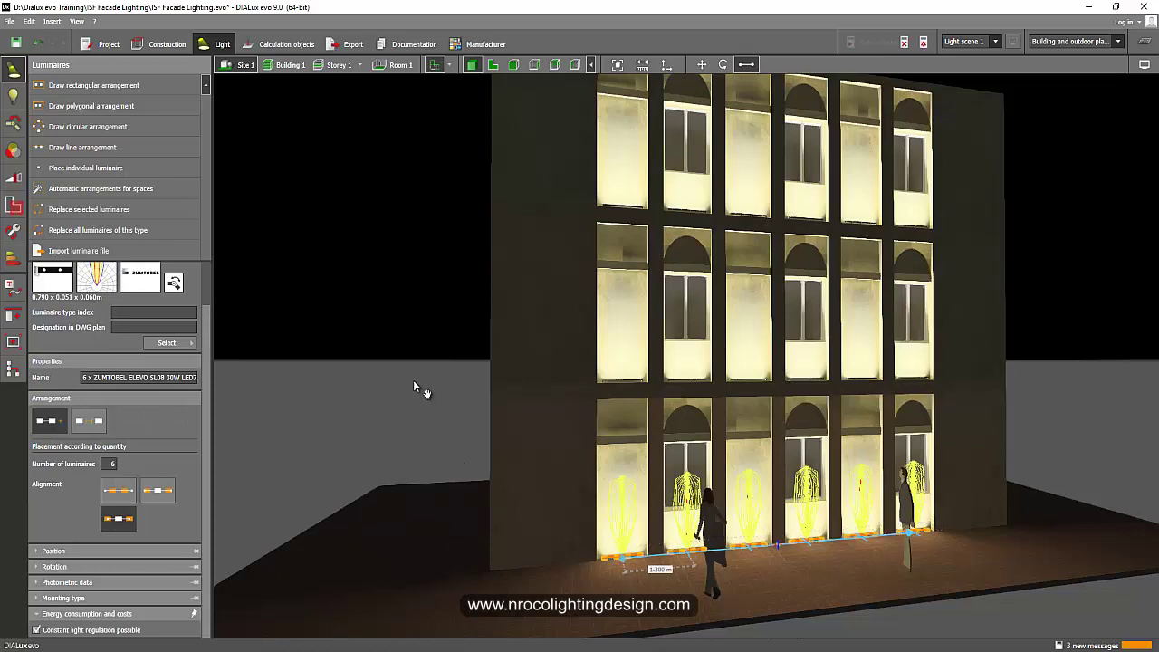
right_click_drag(412, 388, 402, 409)
right_click_drag(352, 454, 404, 394)
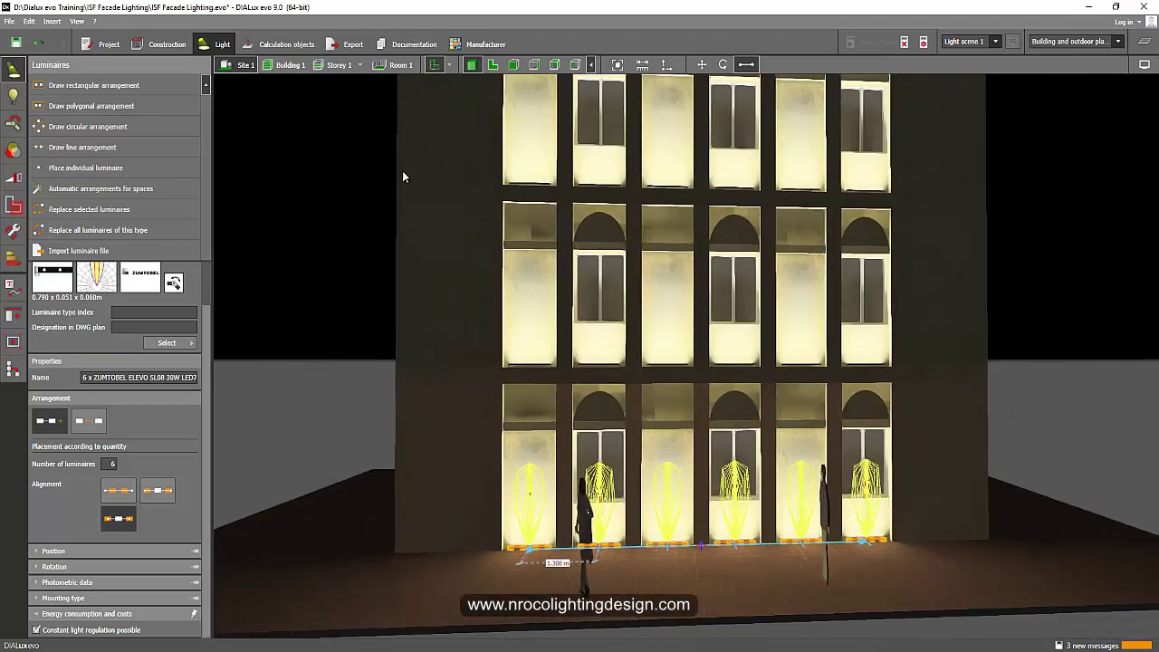
- Check the ASHRAE building facade allowances once more, then return to DIALux evo and display the building in front elevation with nothing selected
key("alt+Tab")
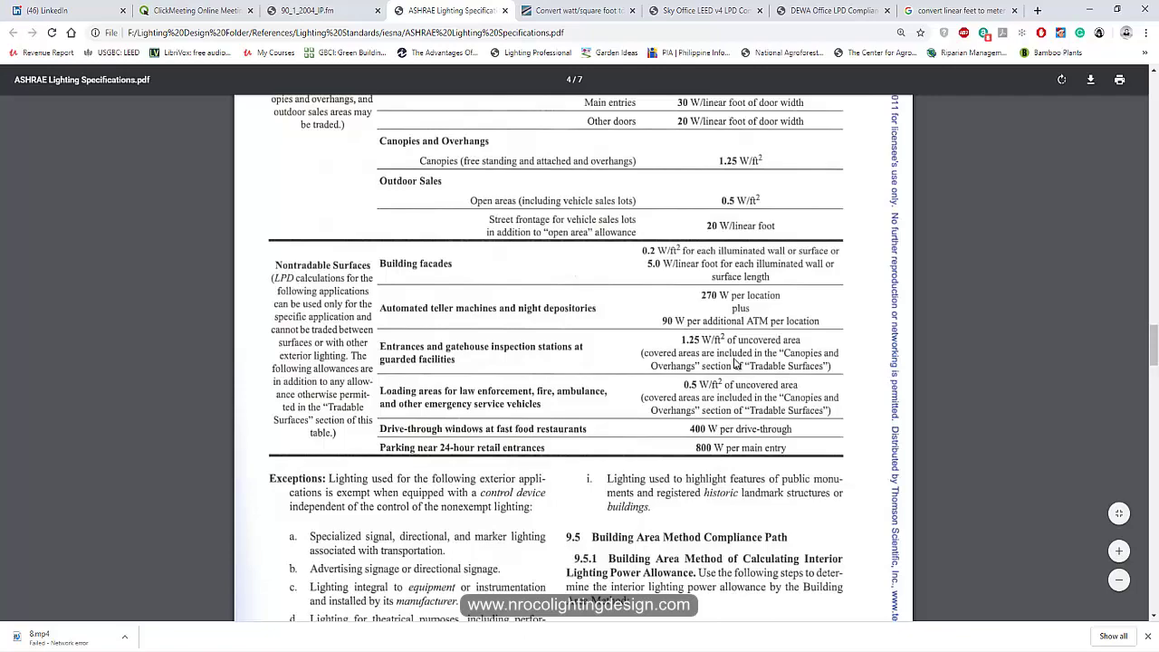
key("alt+Tab")
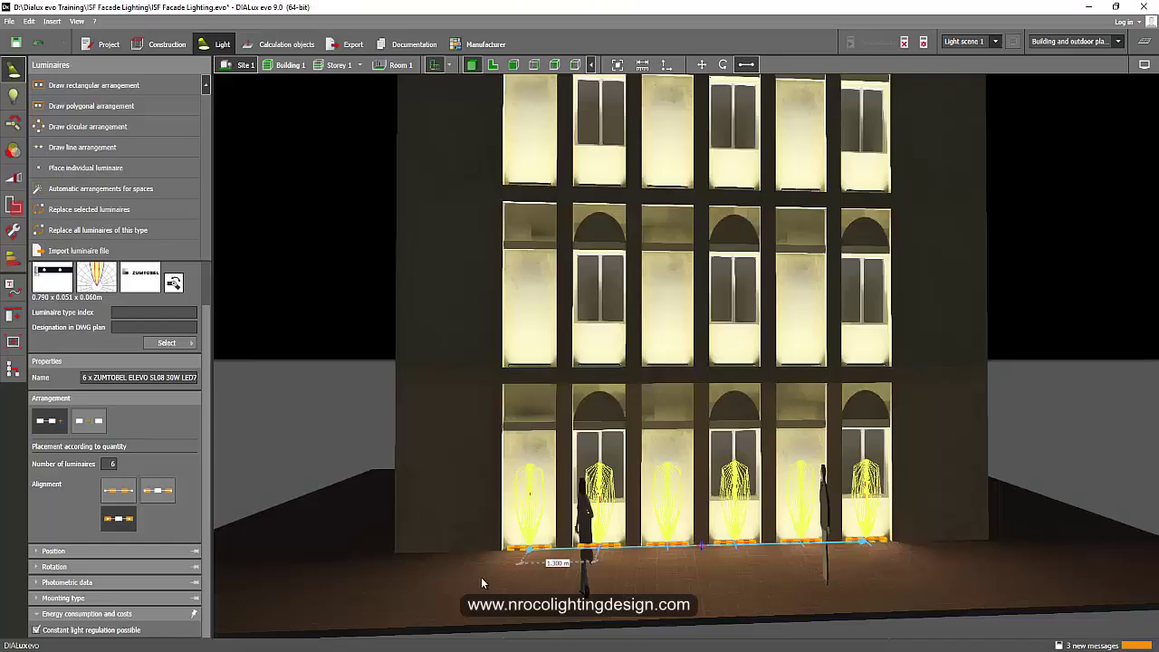
scroll(481, 258, "down", 5)
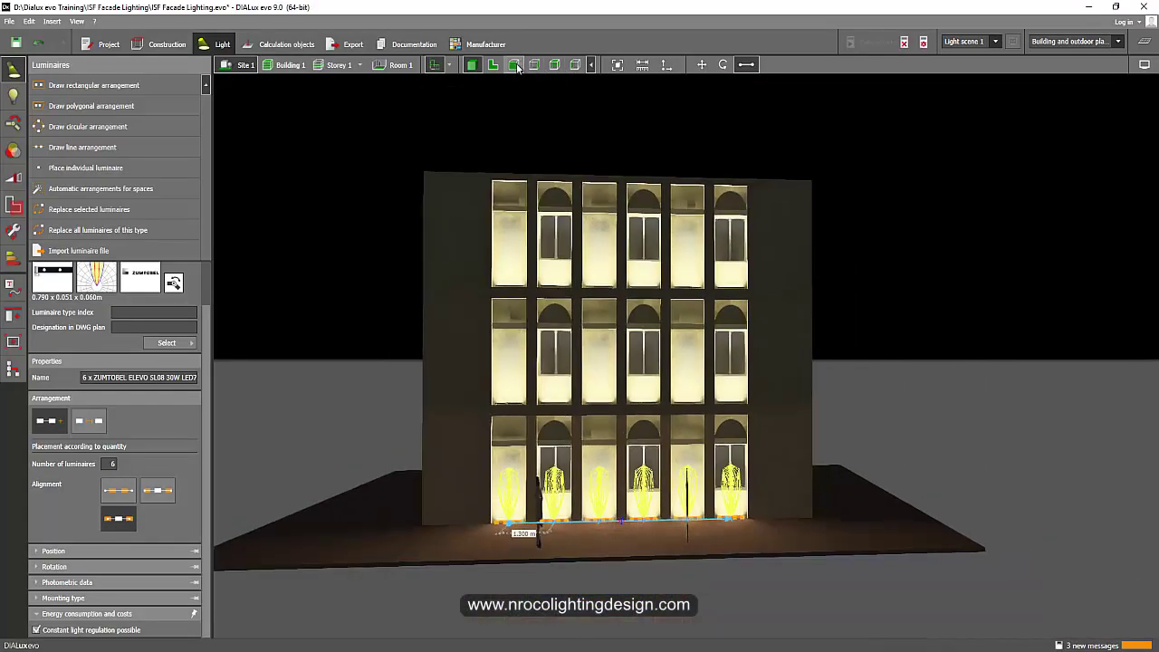
left_click(513, 64)
left_click(408, 253)
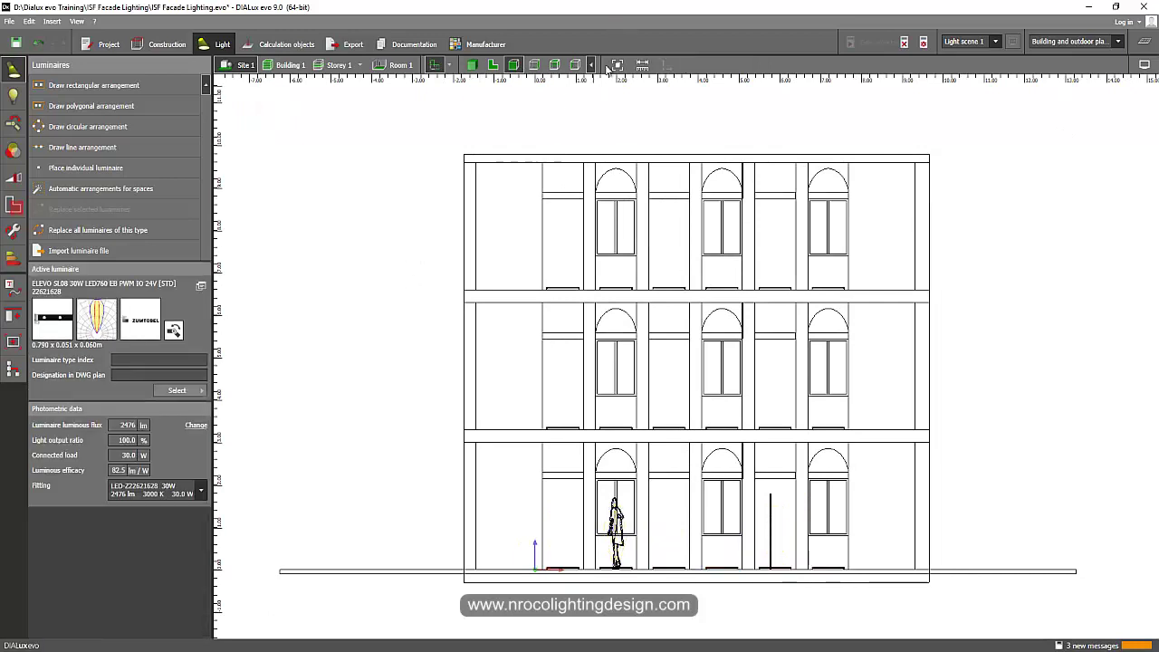
- Measure the width of the illuminated facade section from the first bay to the last along its upper edge
left_click(642, 65)
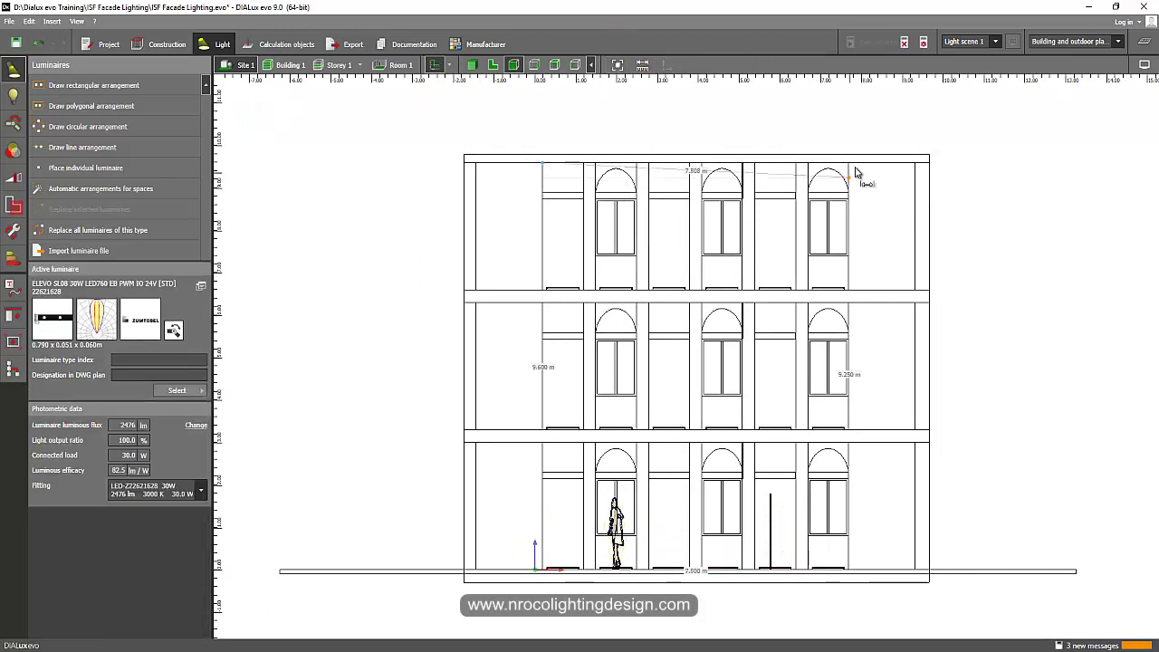
key("Escape")
left_click(642, 65)
left_click(534, 161)
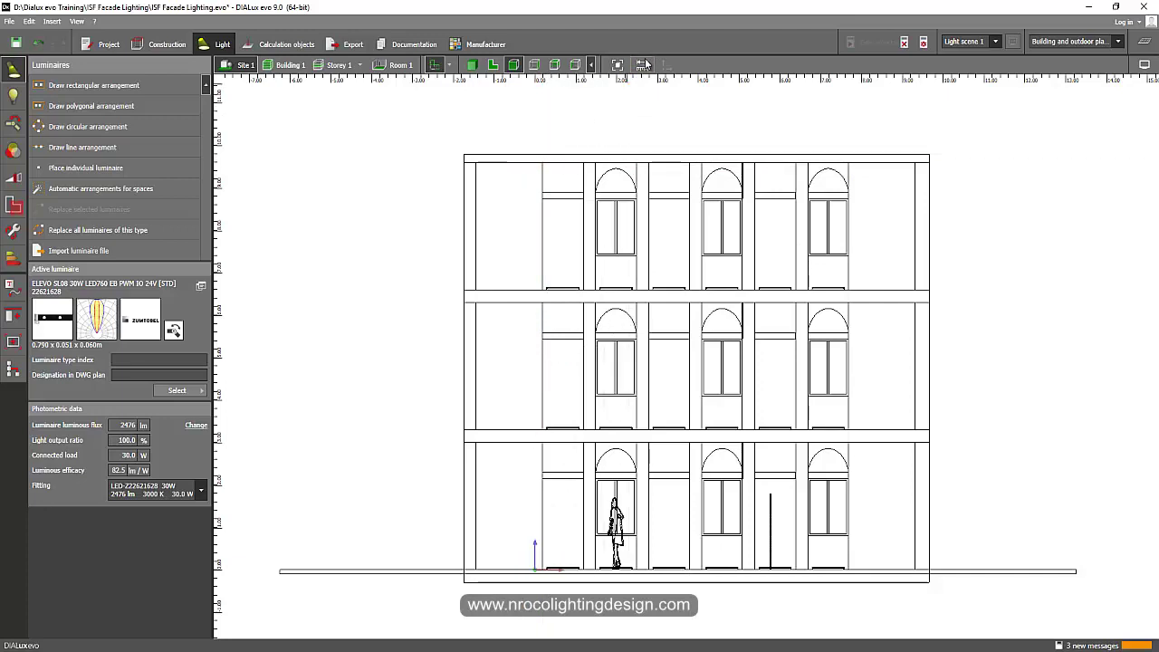
left_click(543, 171)
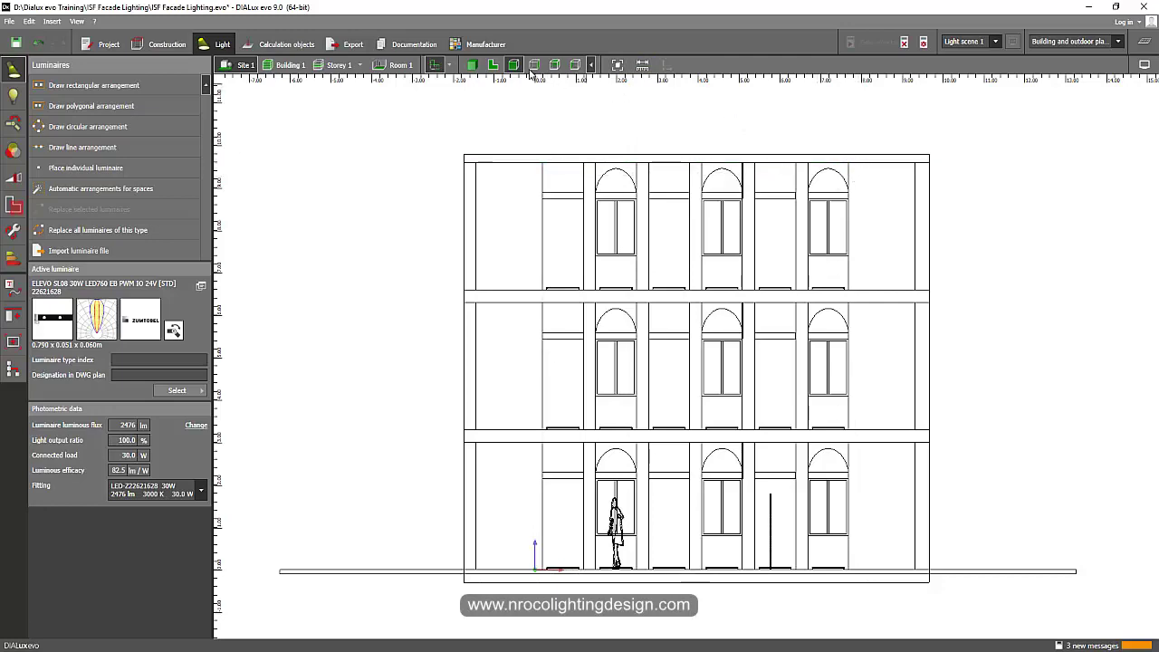
- Return to the 3D view and examine the illuminated facade from the front and the side
left_click(472, 65)
left_click_drag(436, 277, 527, 172)
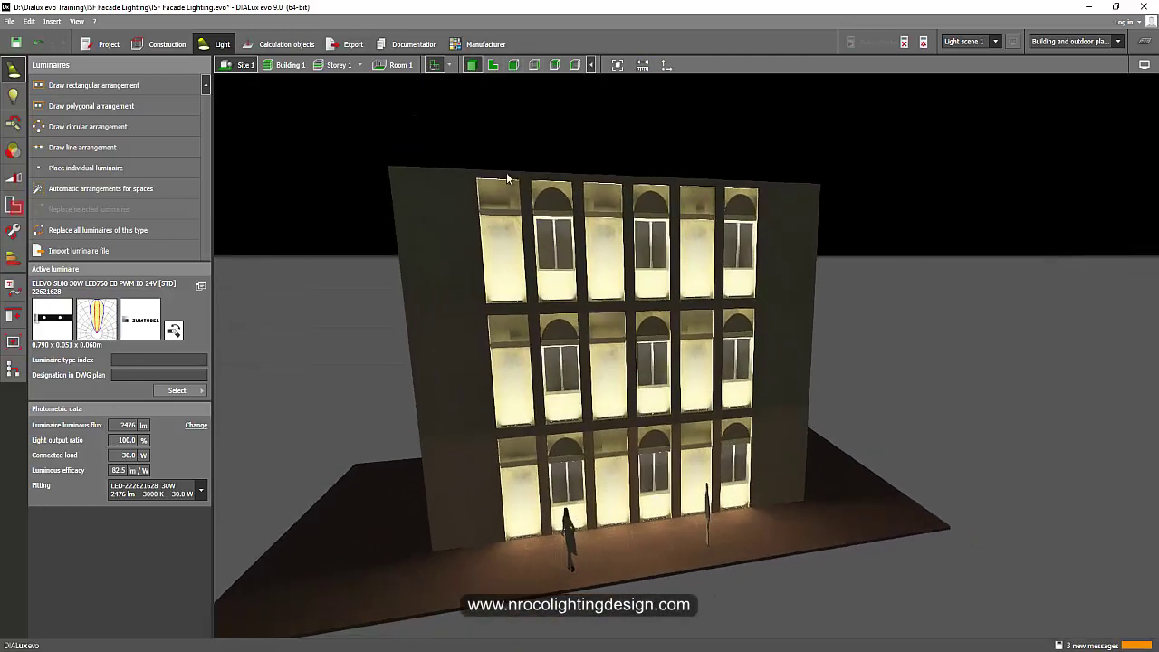
left_click_drag(589, 460, 583, 417)
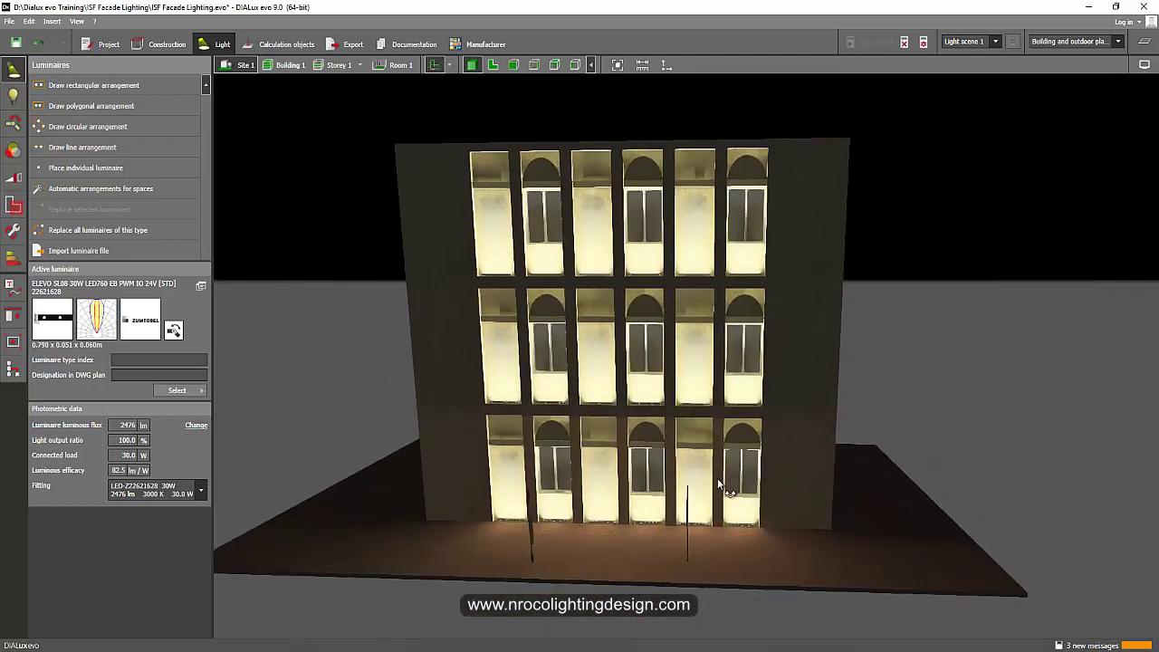
left_click_drag(715, 489, 667, 185)
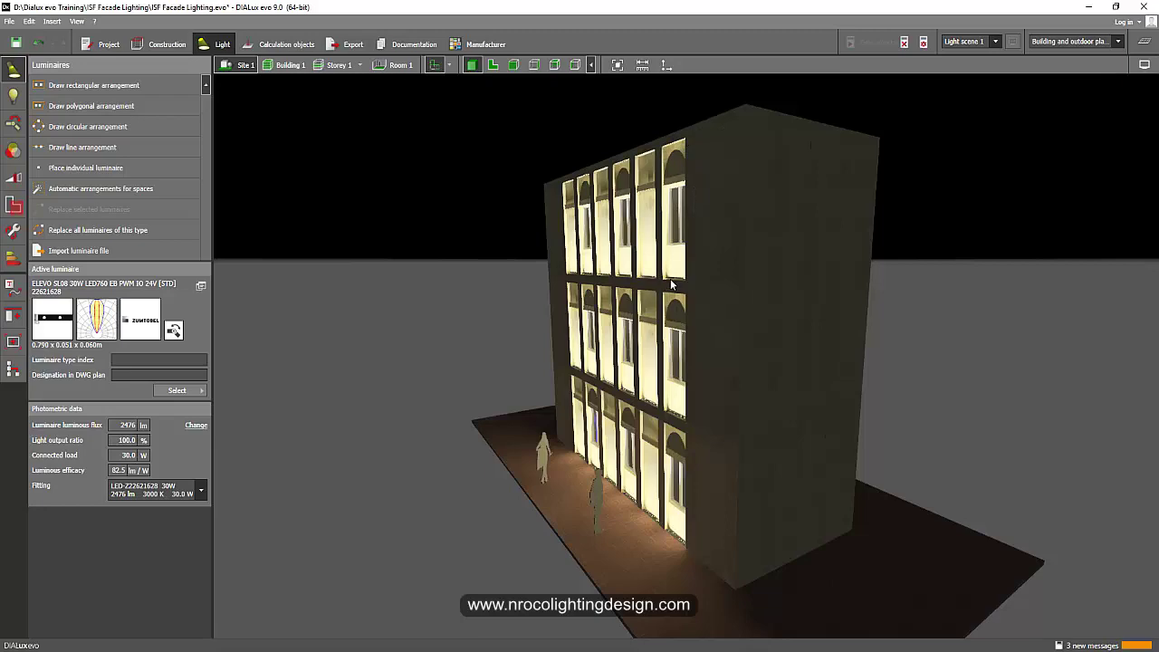
left_click_drag(454, 318, 481, 308)
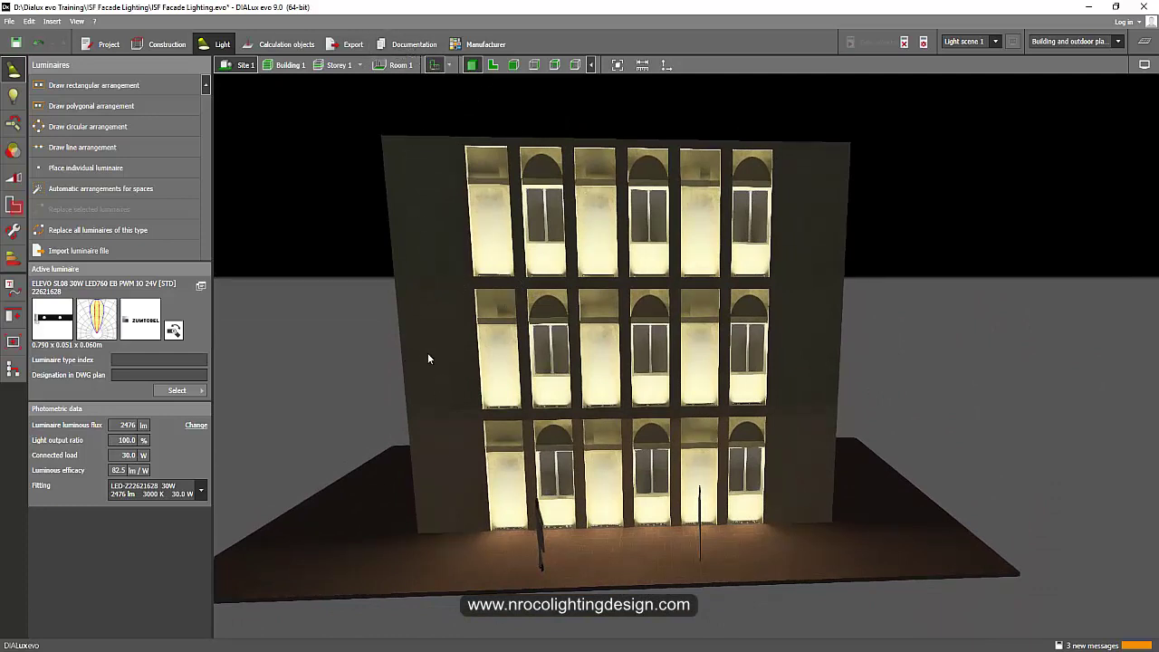
- In the browser, view the LinkedIn training post and open nrocolightingdesign.com in a new tab
key("alt+Tab")
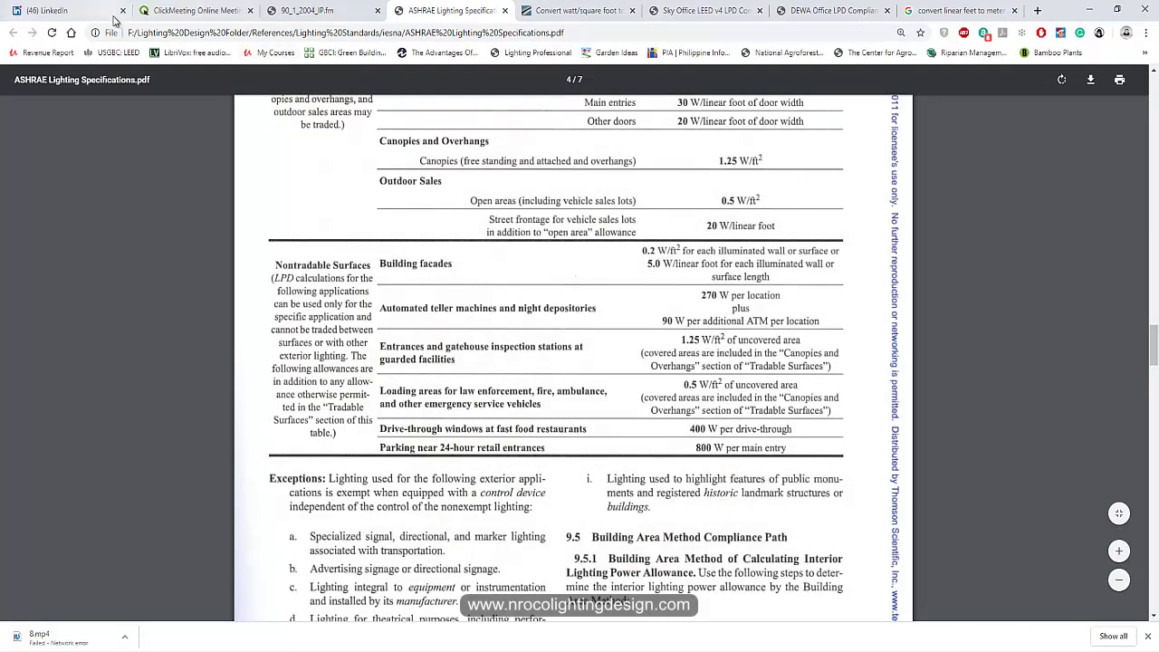
left_click(68, 10)
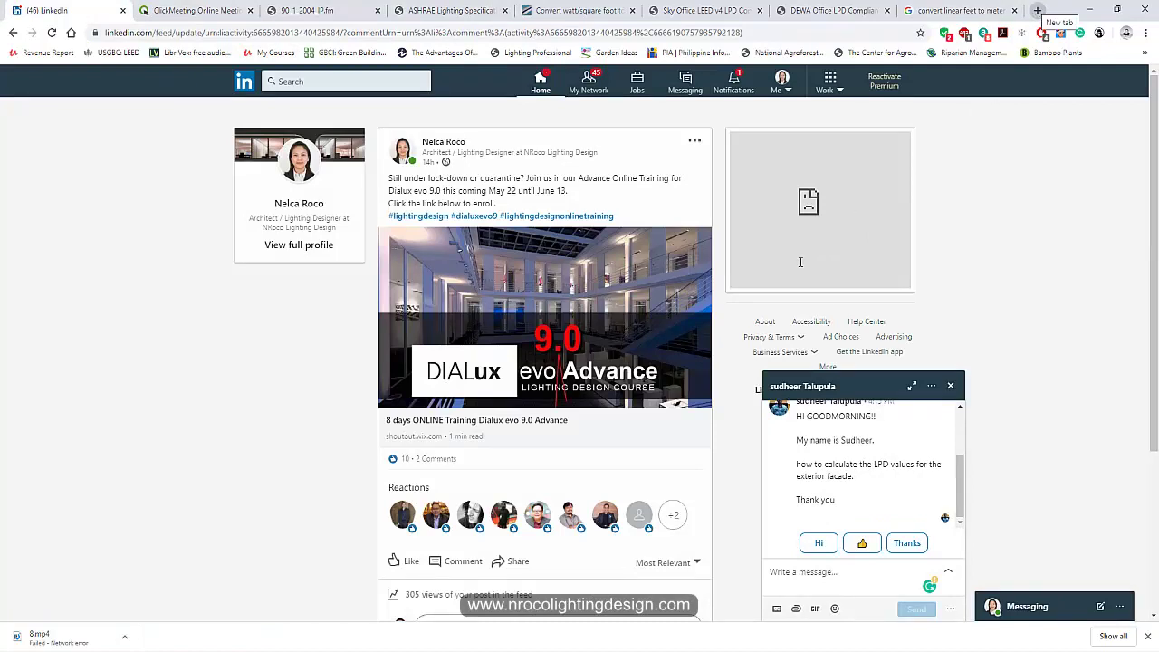
left_click(1037, 11)
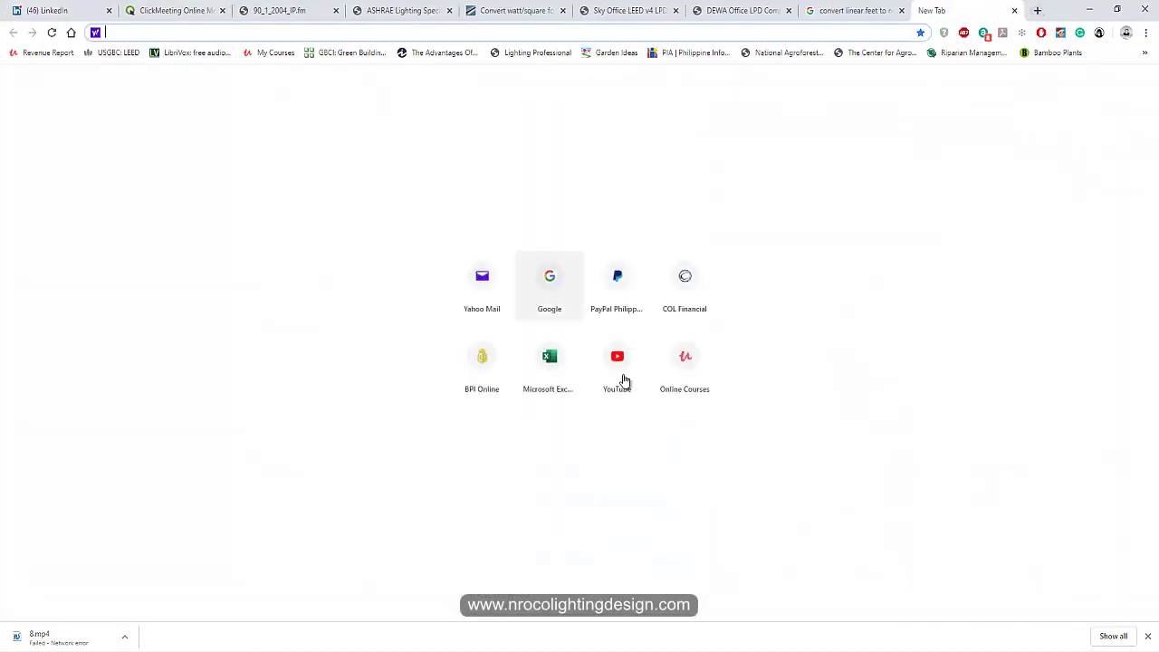
type("n")
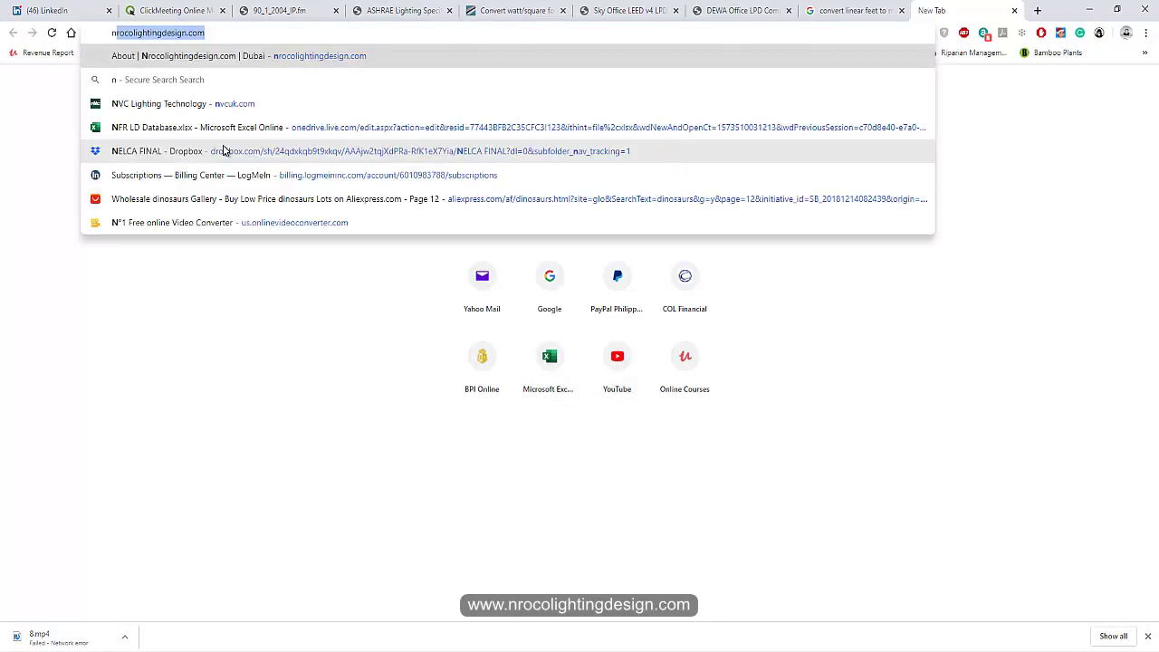
key("Return")
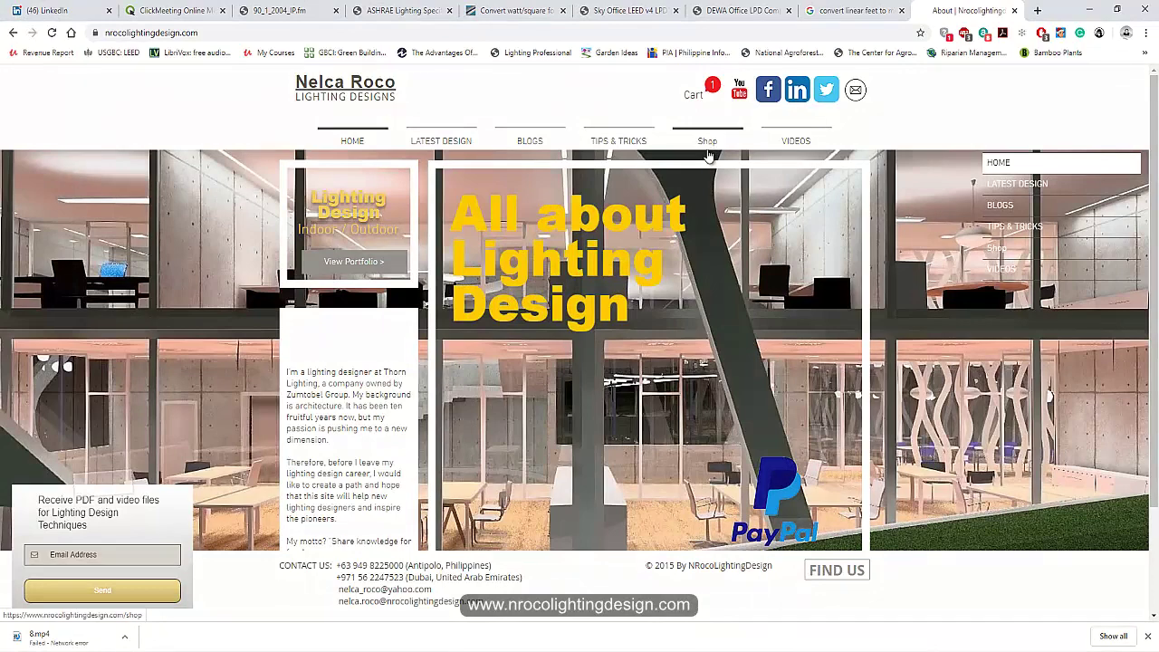
- Open the shop's "8 days ONLINE Training - Dialux evo Advance" product and expand its full description
left_click(711, 150)
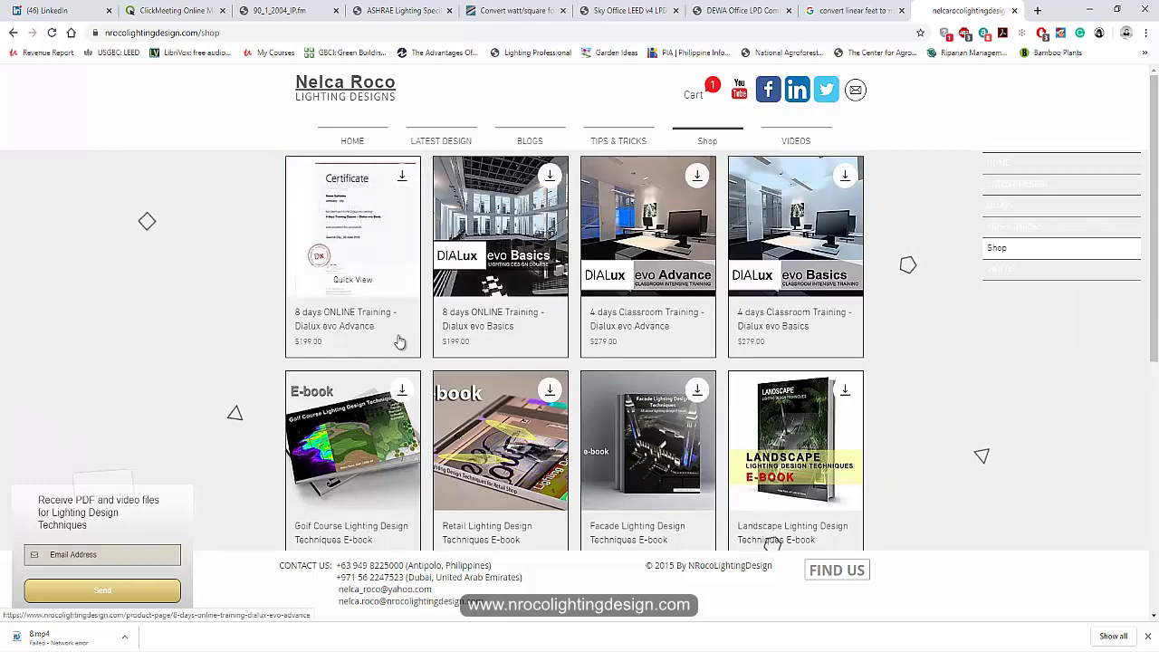
left_click(399, 352)
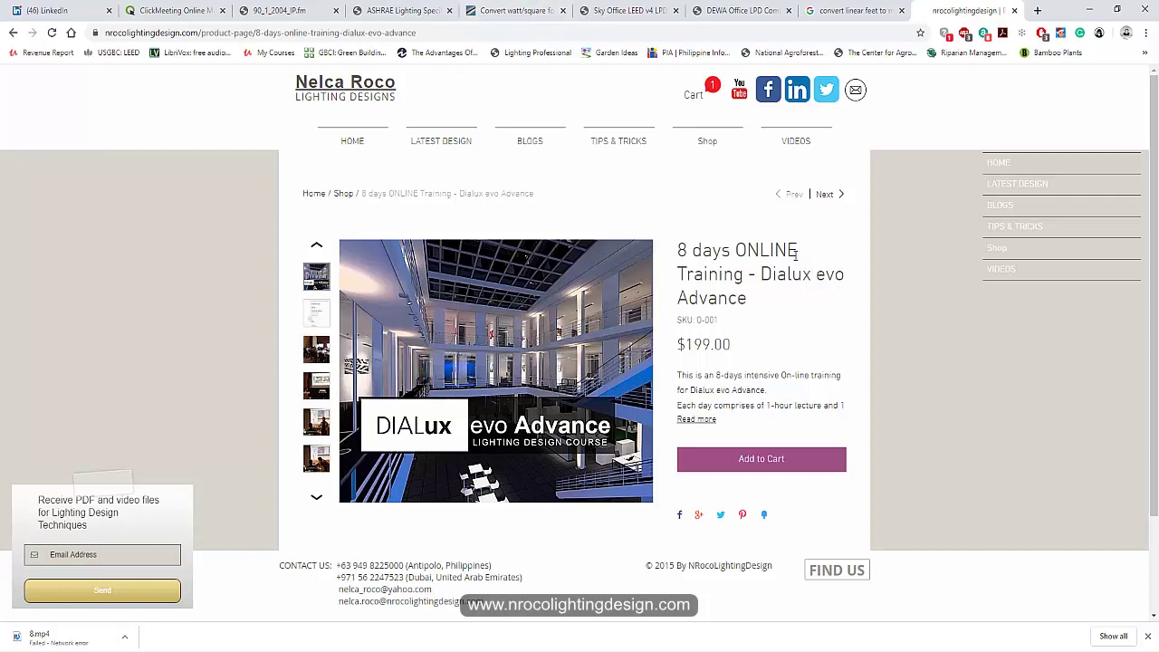
left_click(704, 419)
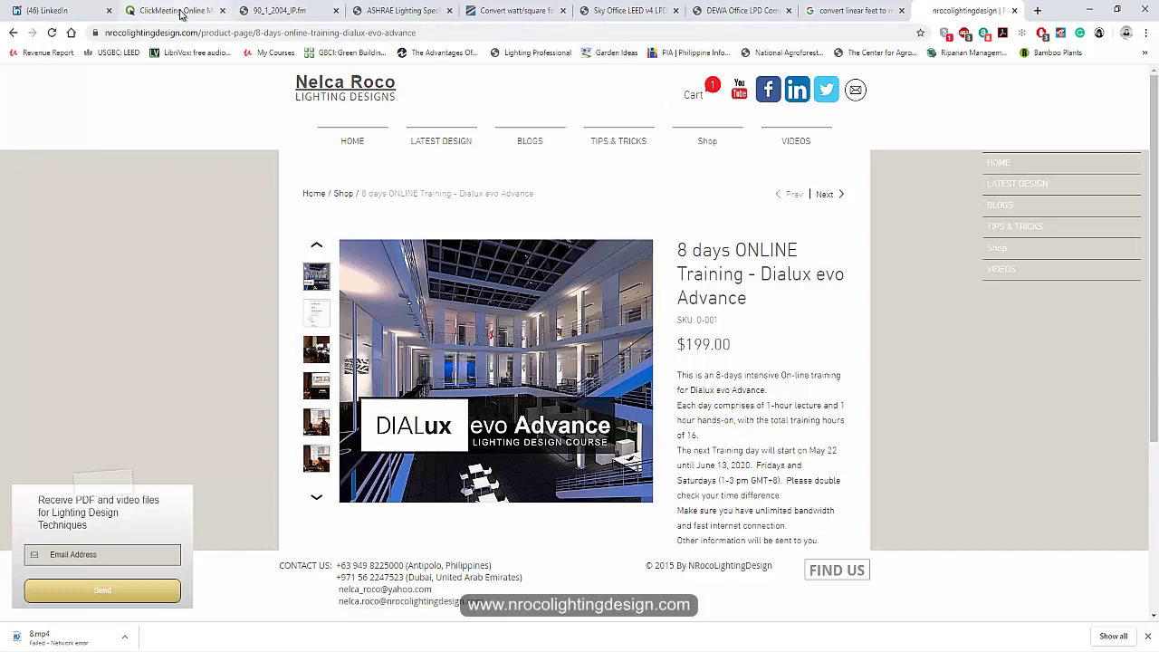
- Go back to LinkedIn and reread the chat question about calculating LPD values for the exterior facade
left_click(80, 11)
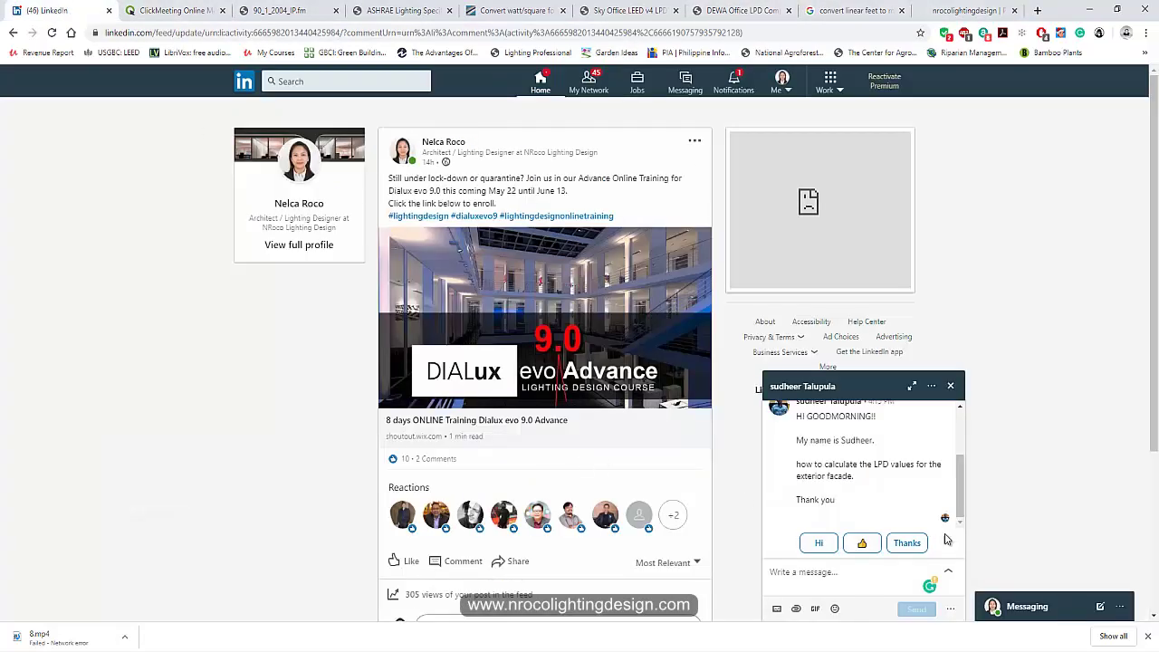
scroll(963, 471, "up", 1)
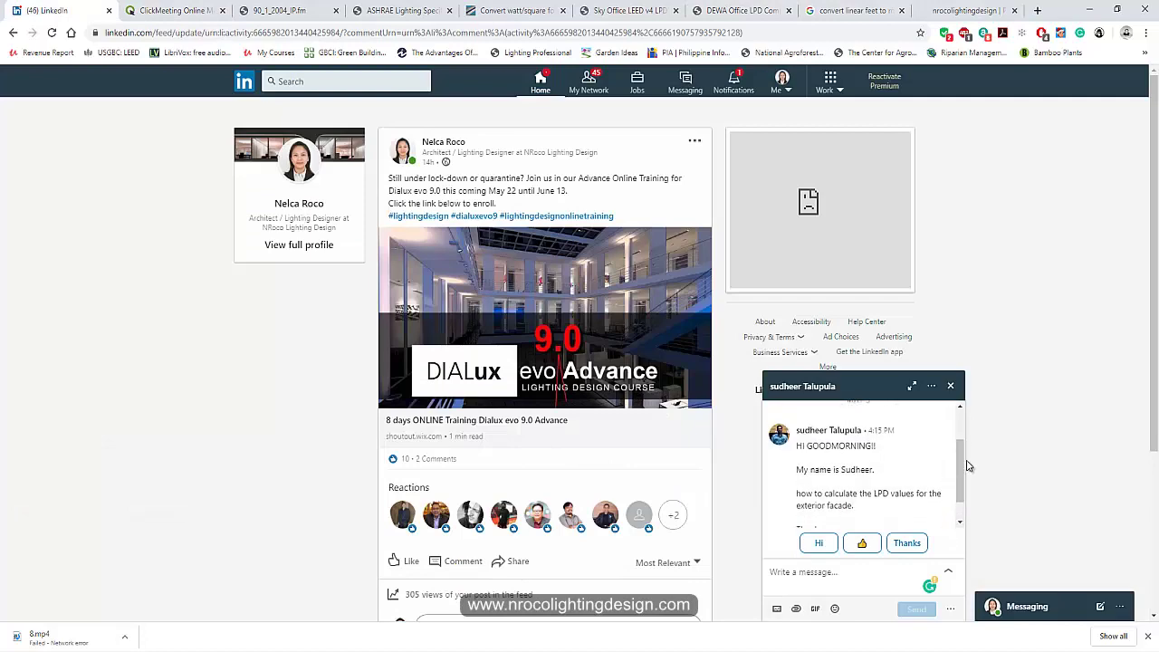